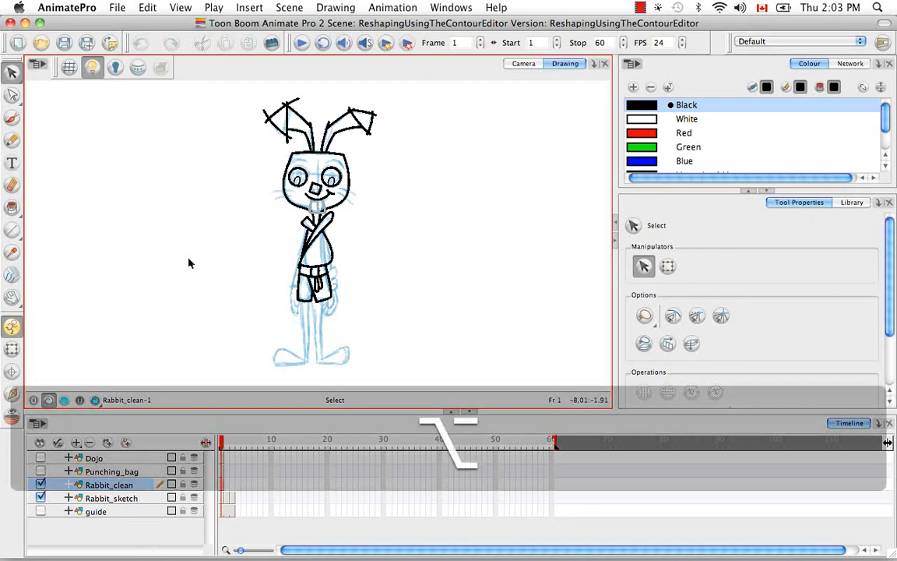
Select the rabbit's torso outline in the Rabbit_clean drawing and display its contour points with the Contour Editor.
key(alt+a)
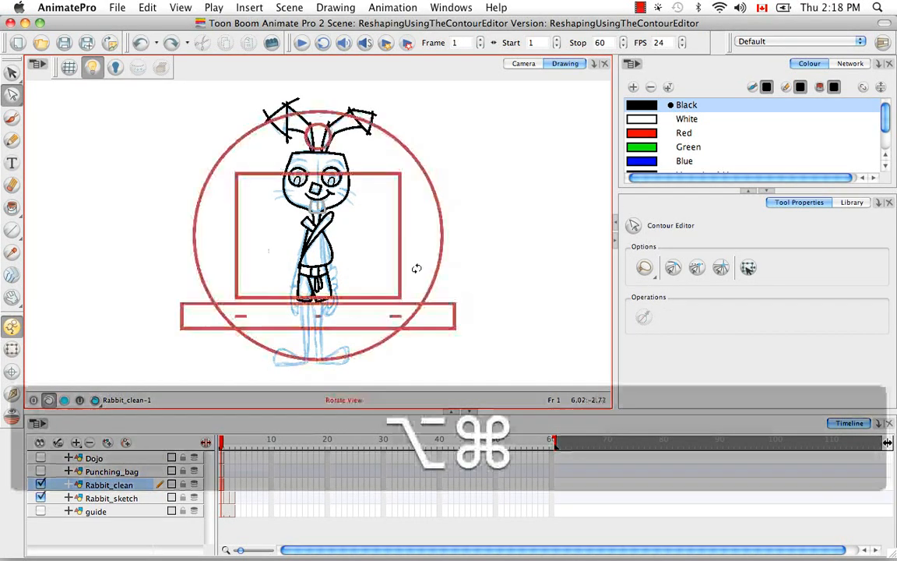
mouse_move(417, 267)
mouse_down()
mouse_move(384, 293)
mouse_move(400, 326)
mouse_move(421, 242)
mouse_move(416, 254)
mouse_up()
key(super+equal)
key(super+equal)
key(super+equal)
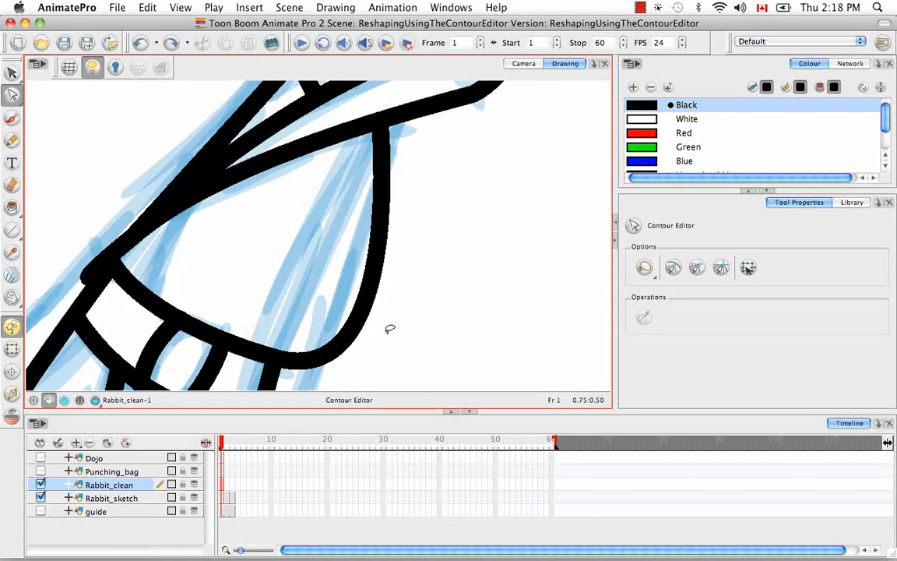
key(alt+v)
mouse_move(390, 330)
mouse_down()
mouse_move(336, 274)
mouse_move(405, 327)
mouse_up()
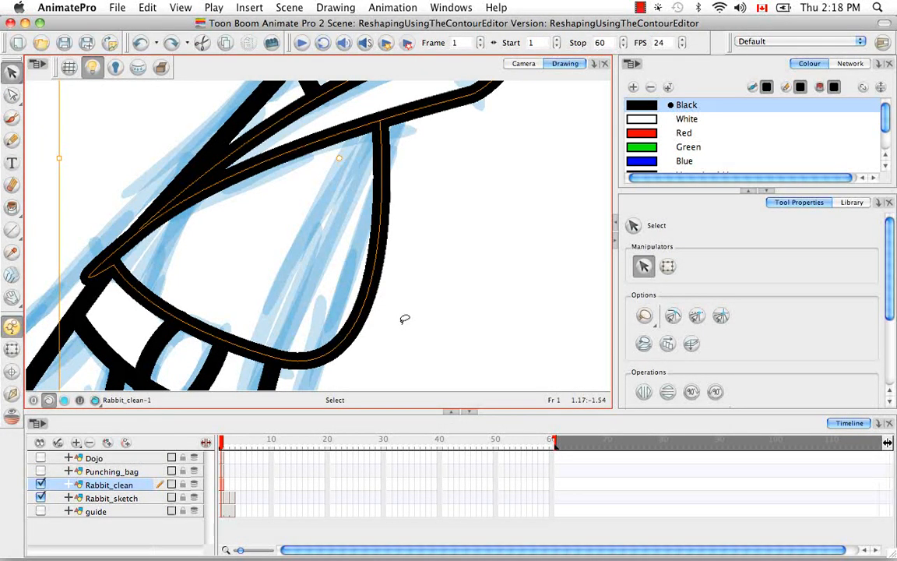
key(a)
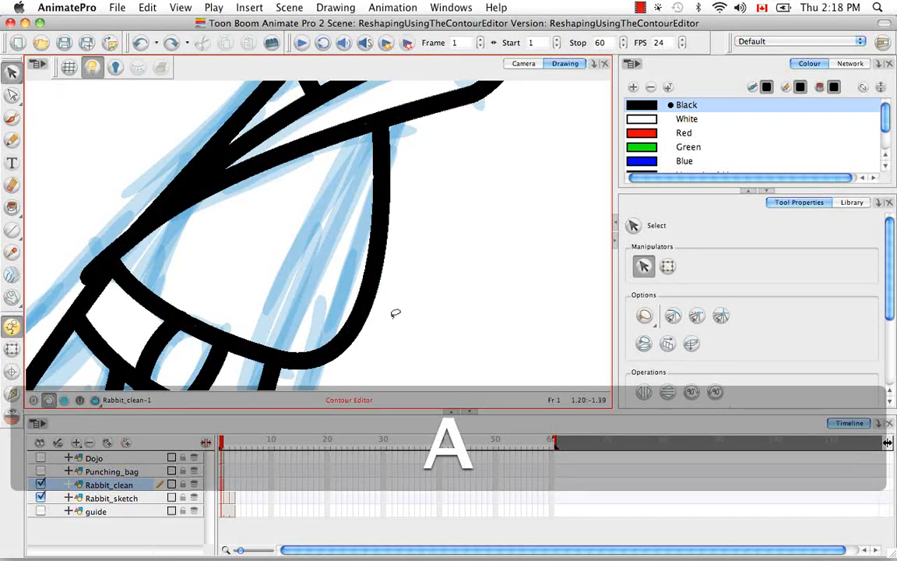
click(370, 282)
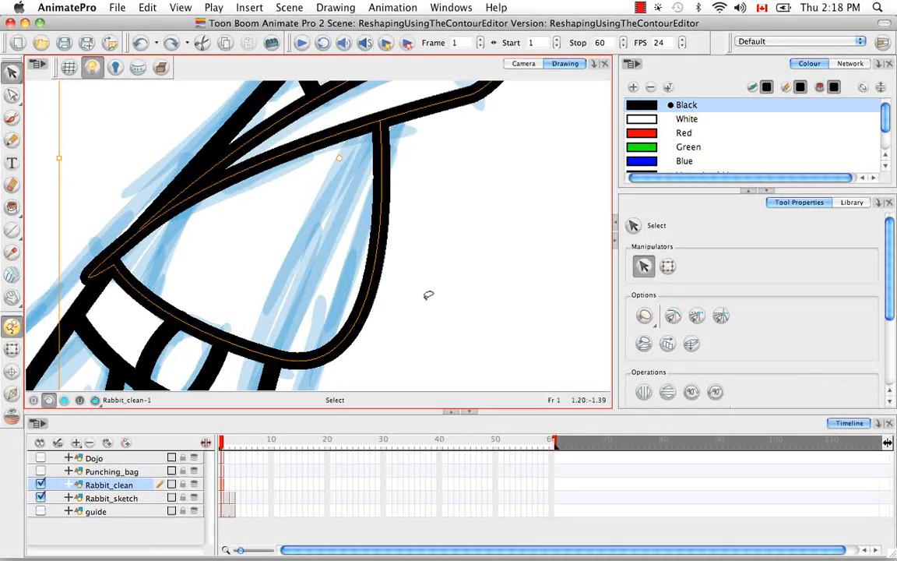
key(alt+a)
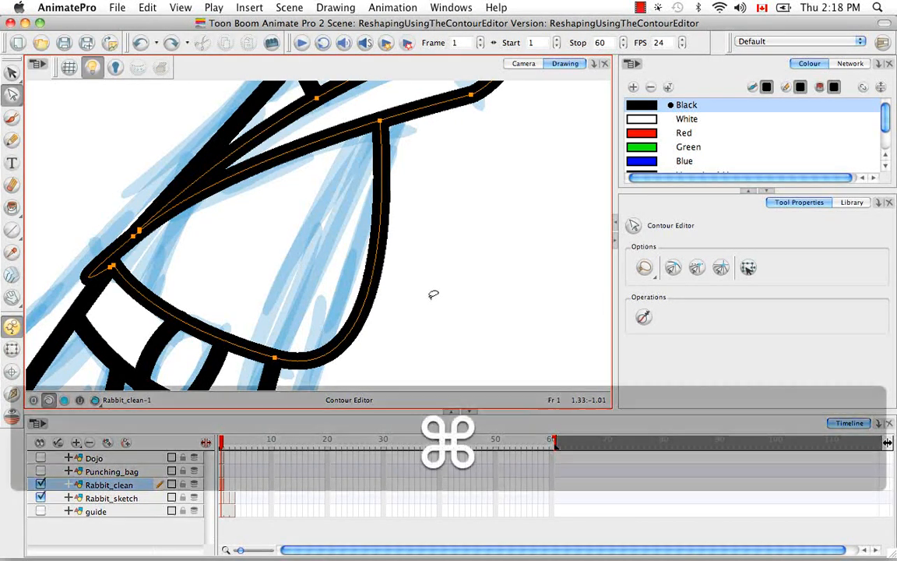
key(super+minus)
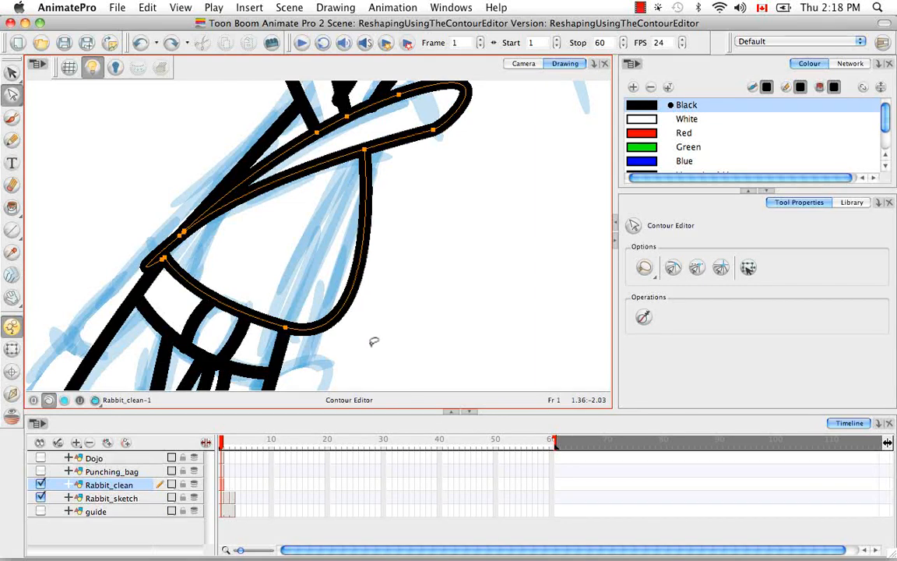
Try reshaping the torso's lower curve by swinging both Bezier handles of its lower corner point together, and undo the changes.
click(286, 329)
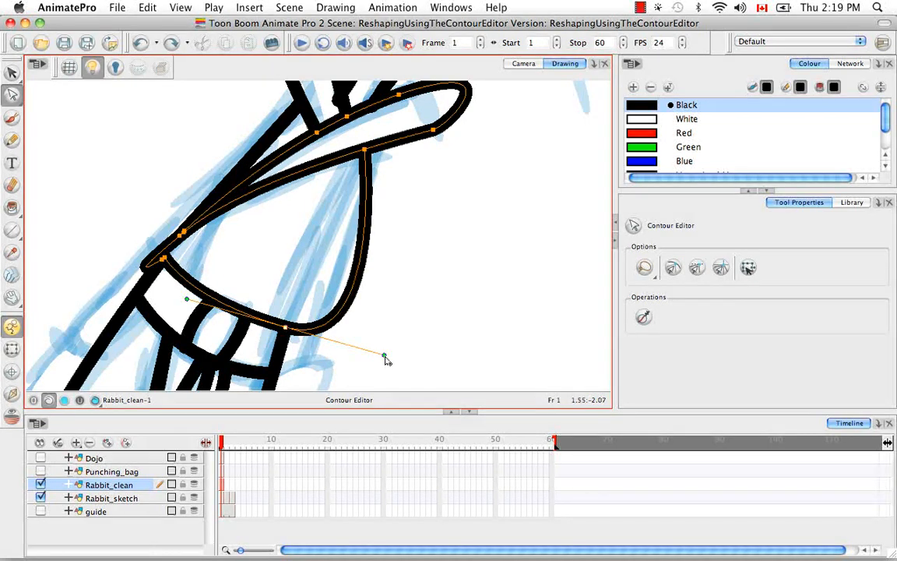
key(alt)
drag(385, 357, 380, 321)
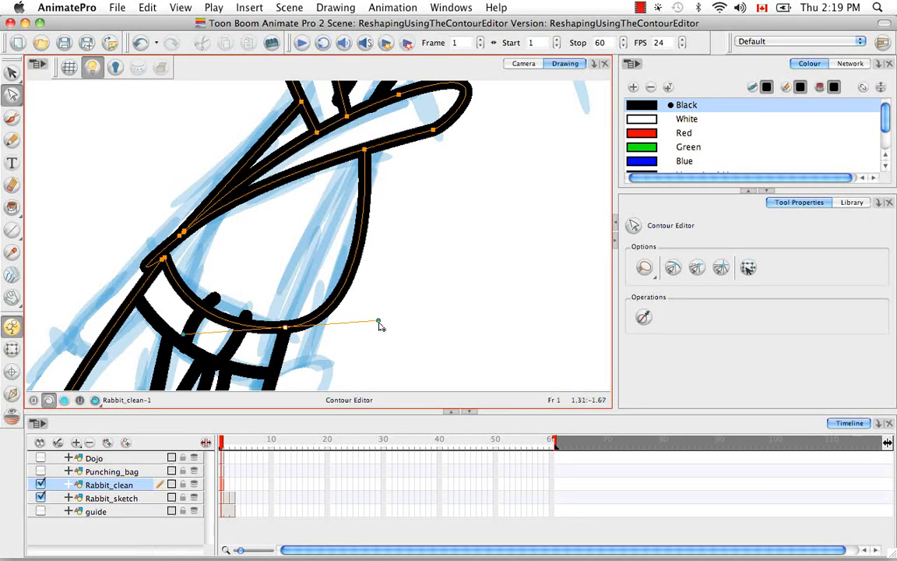
drag(378, 321, 378, 345)
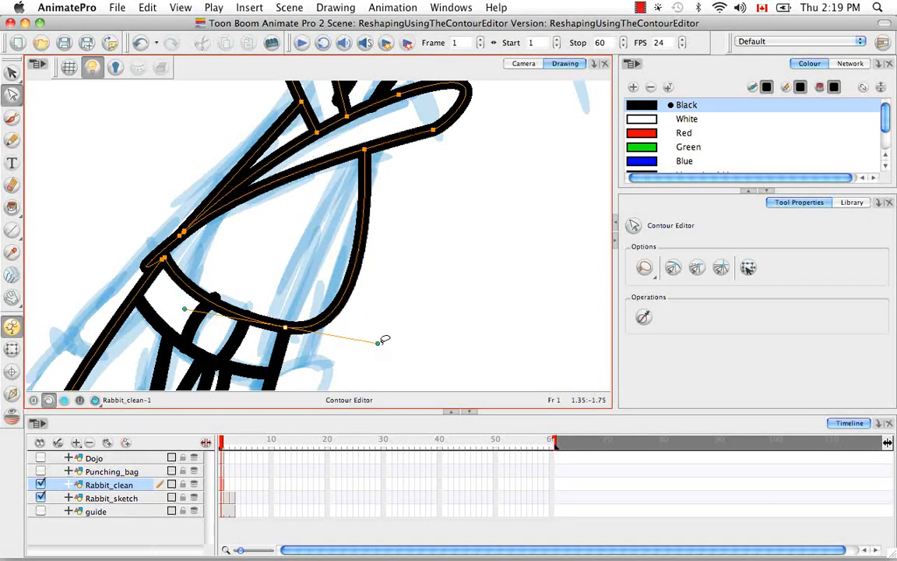
key(super+z)
key(super+z)
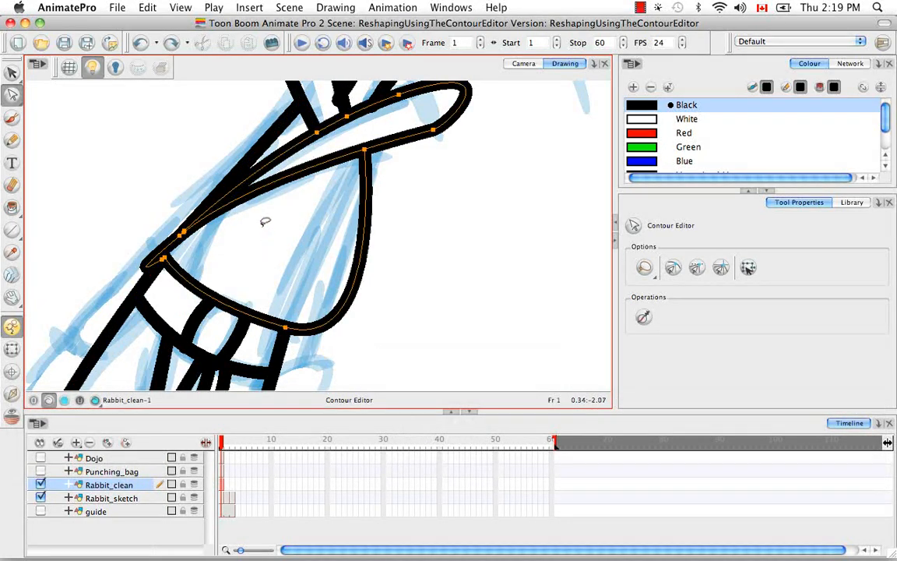
Straighten the torso's bulging side by moving only the outer Bezier handle of its lower corner point, and deselect the outline.
click(318, 340)
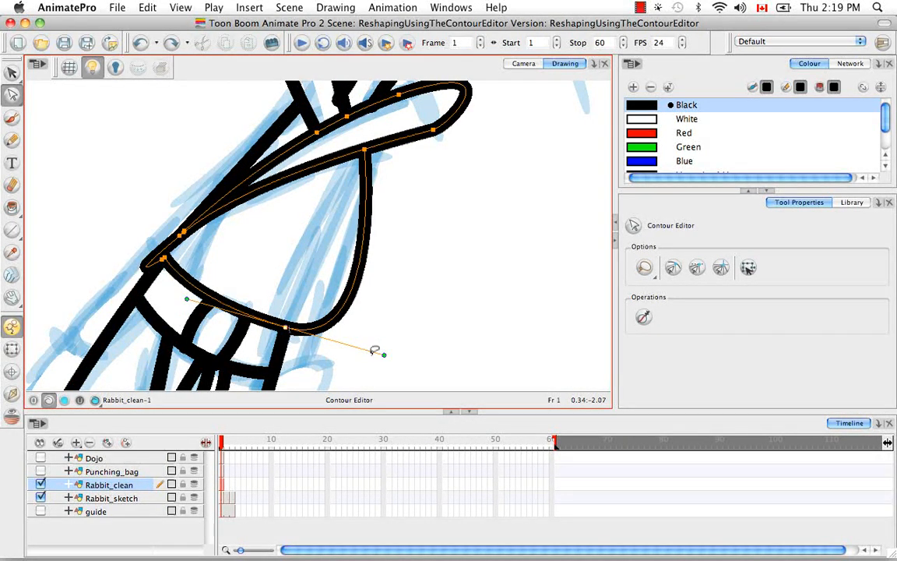
key(alt)
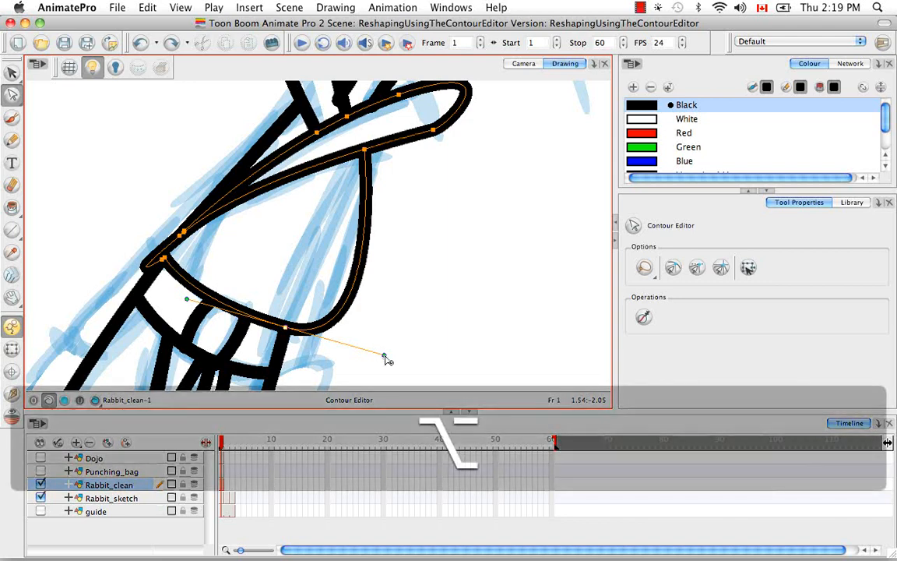
drag(385, 359, 323, 245)
click(427, 285)
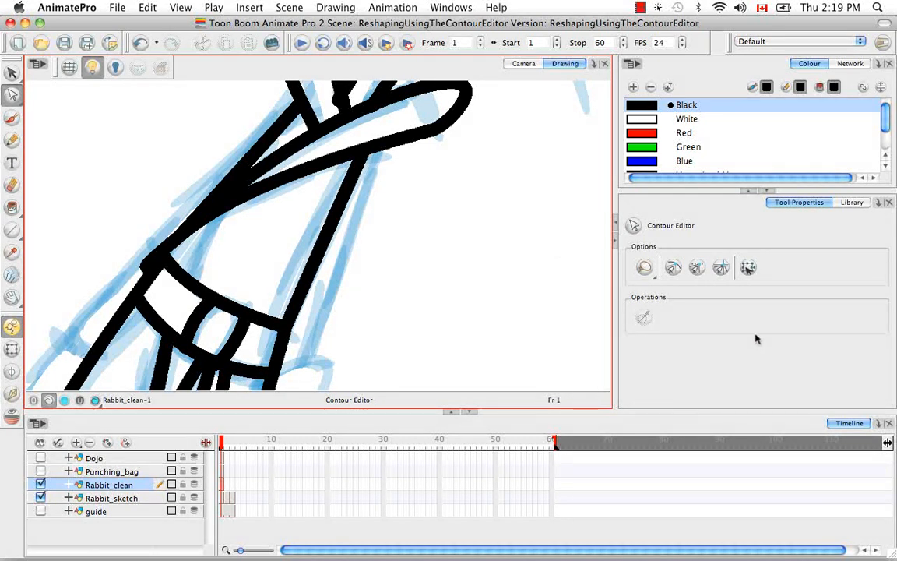
Set the Contour Editor's selection mode to Marquee and box-select the torso's lower corner point and the lapel tip point.
click(653, 273)
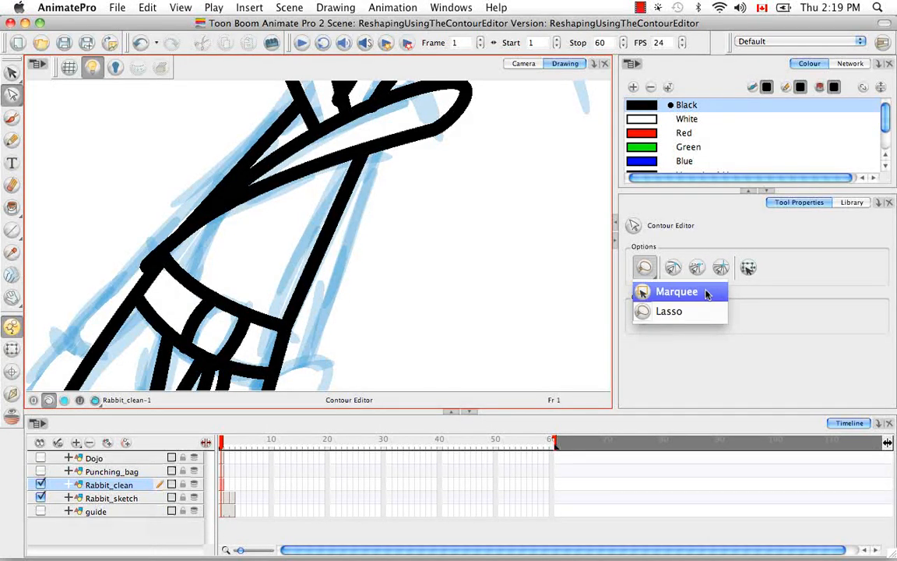
click(676, 292)
mouse_move(447, 269)
mouse_down()
mouse_move(259, 273)
mouse_move(236, 321)
mouse_up()
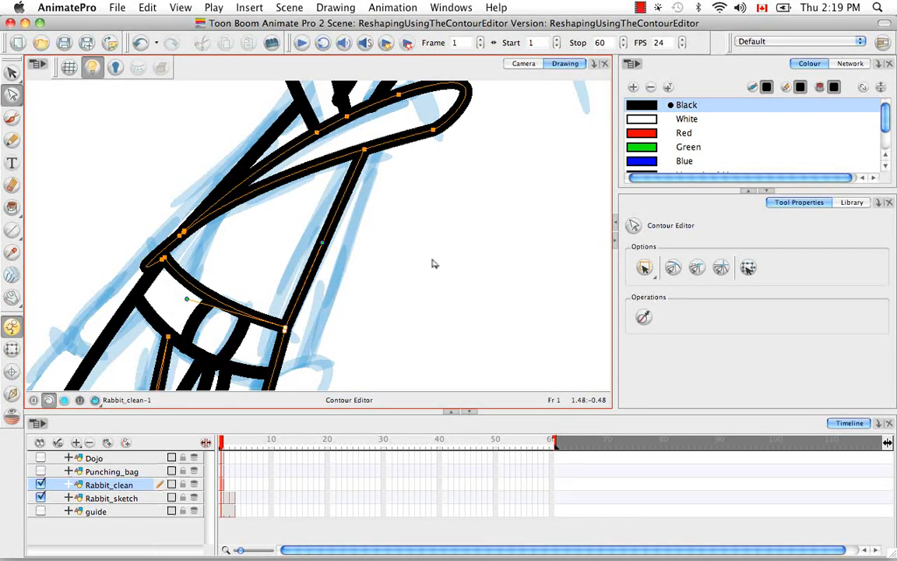
click(380, 224)
click(177, 232)
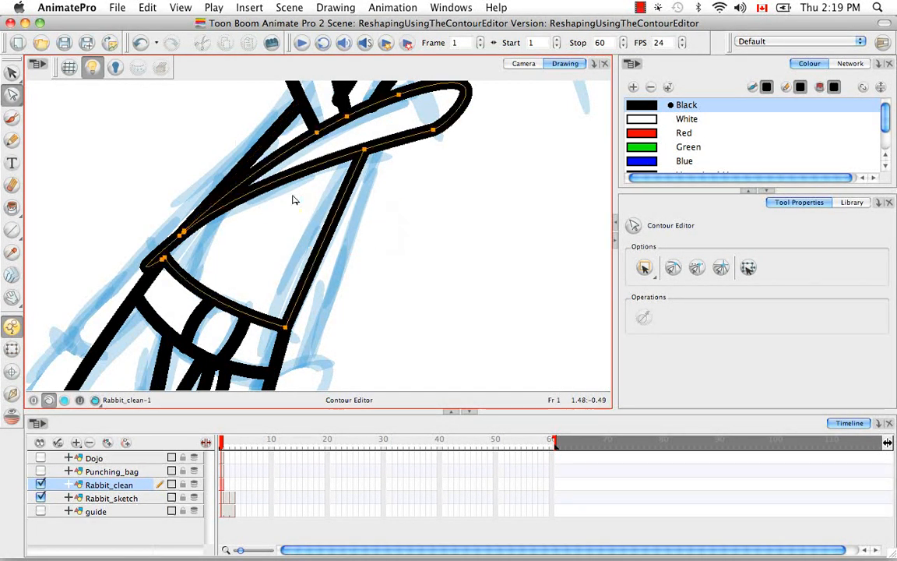
click(449, 235)
drag(395, 187, 472, 113)
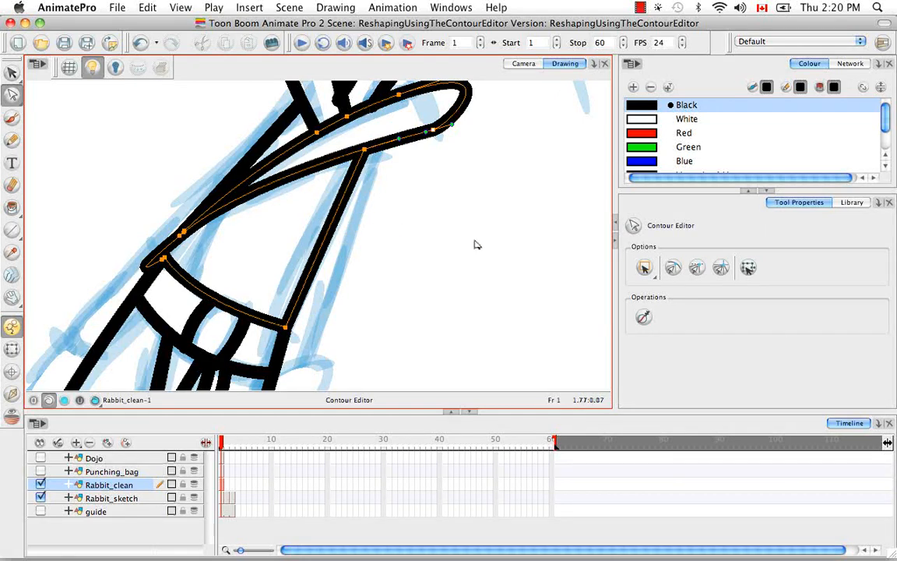
Set the Contour Editor's selection mode back to Lasso and encircle contour points on the torso side and the lapel tip.
drag(644, 267, 643, 311)
click(414, 239)
mouse_move(347, 290)
mouse_down()
mouse_move(294, 288)
mouse_move(336, 290)
mouse_up()
mouse_move(407, 174)
mouse_down()
mouse_move(421, 176)
mouse_move(416, 109)
mouse_move(451, 149)
mouse_up()
Shorten the jacket lapel's rounded tip by pulling its contour inward with the adjoining points.
key(space)
drag(459, 199, 483, 336)
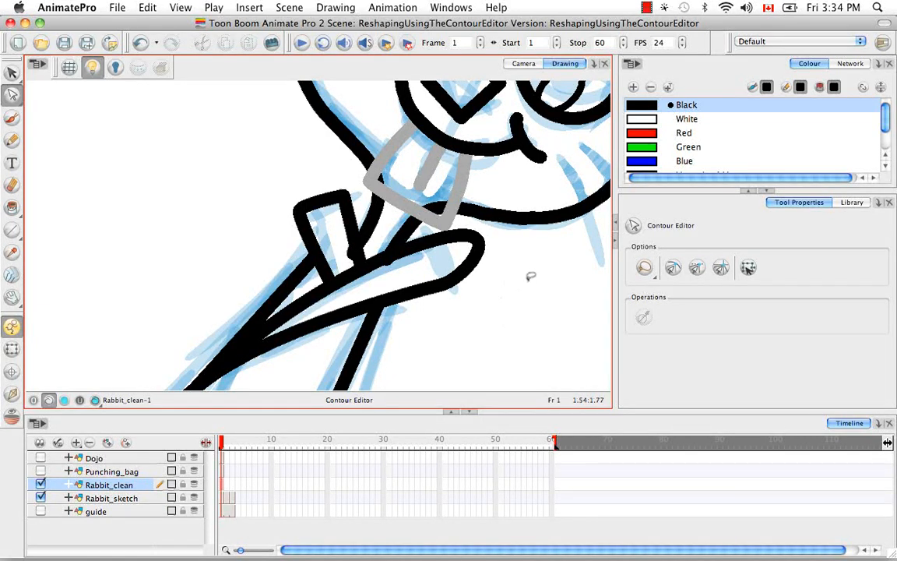
mouse_move(527, 278)
mouse_down()
mouse_move(425, 254)
mouse_move(513, 233)
mouse_up()
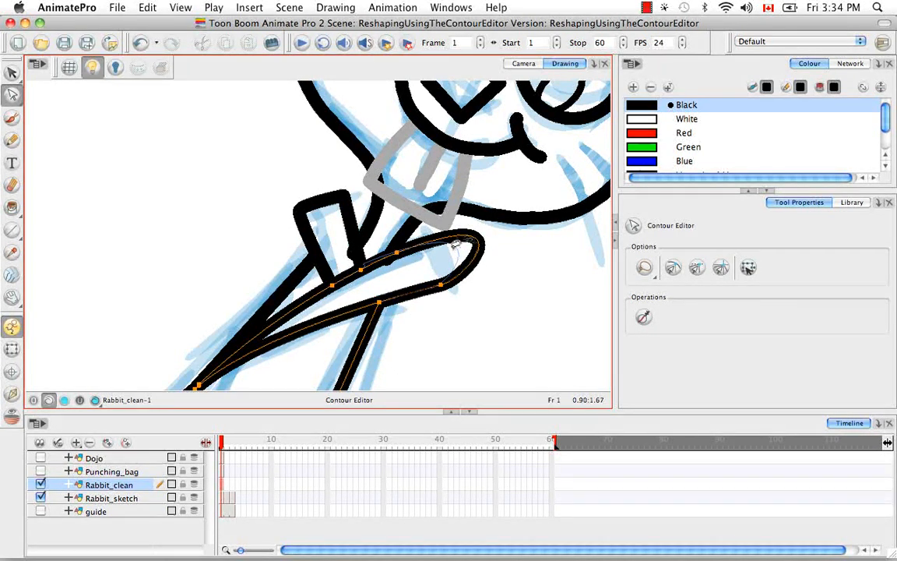
drag(461, 244, 465, 246)
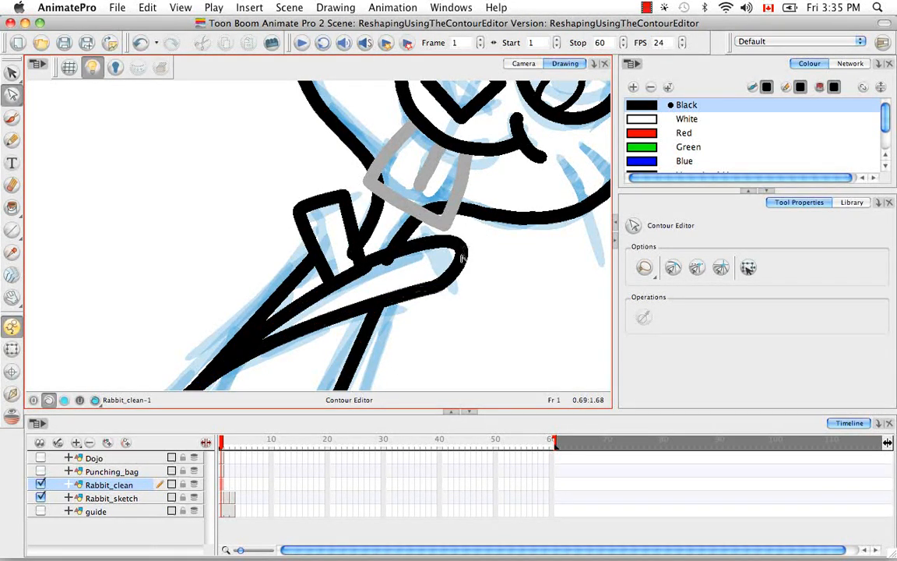
Shift the lapel's upper contour point beside the neck slightly outward to refine the tip's curve, and deselect the outline.
click(441, 297)
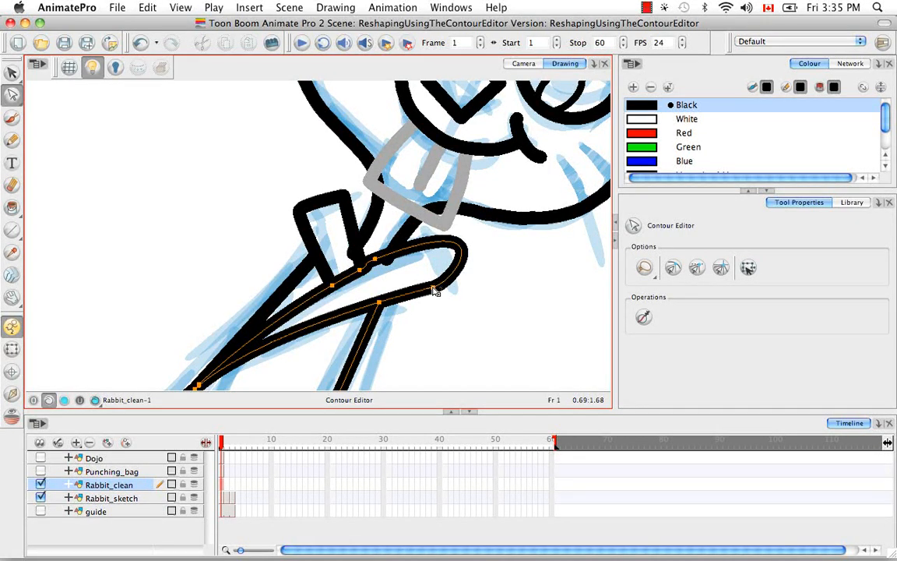
click(432, 289)
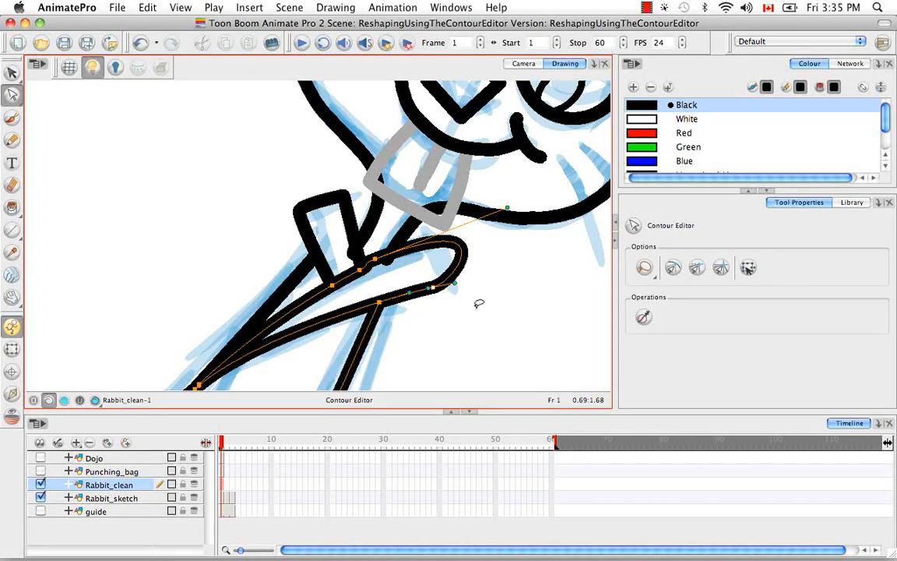
click(382, 265)
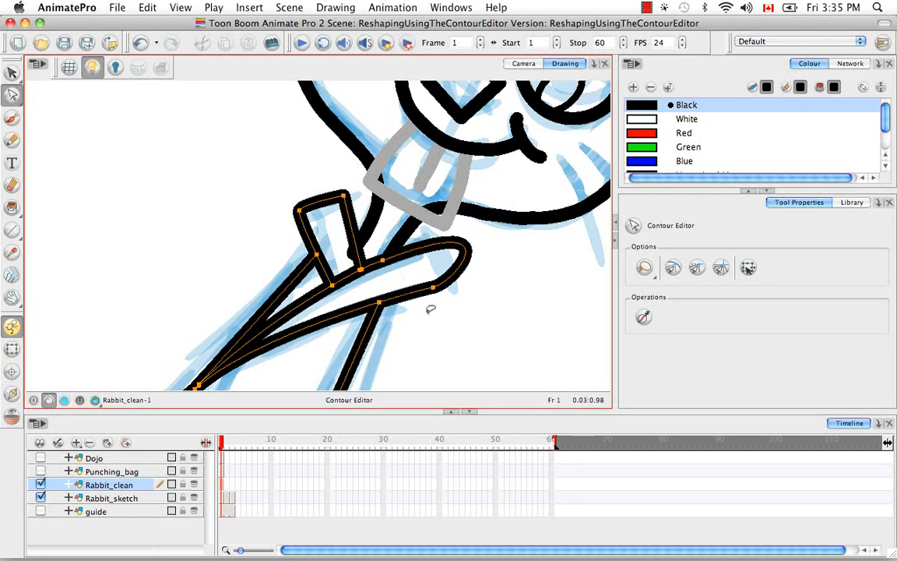
click(479, 281)
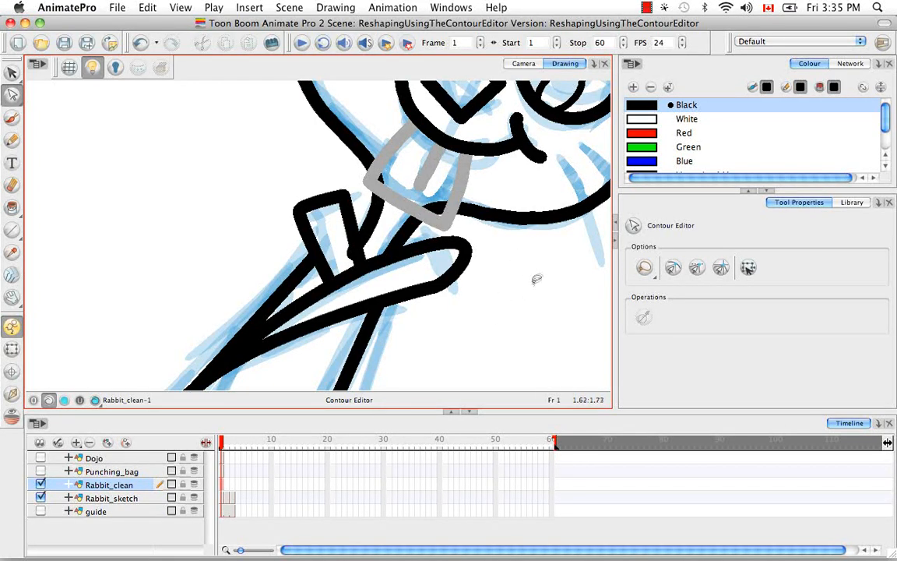
Convert the rabbit's square nose from pencil lines to brush strokes.
mouse_move(537, 281)
mouse_down()
mouse_move(537, 270)
mouse_move(442, 268)
mouse_move(417, 260)
mouse_move(421, 249)
mouse_move(404, 284)
mouse_move(419, 286)
mouse_up()
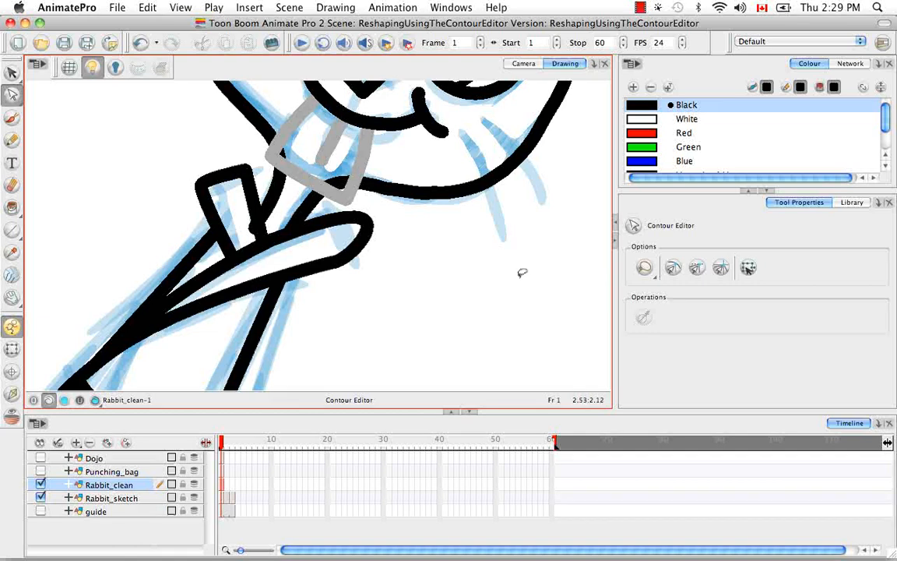
mouse_move(517, 278)
mouse_down()
mouse_move(537, 278)
mouse_move(520, 196)
mouse_up()
mouse_move(348, 169)
mouse_down()
mouse_move(437, 304)
mouse_move(432, 376)
mouse_up()
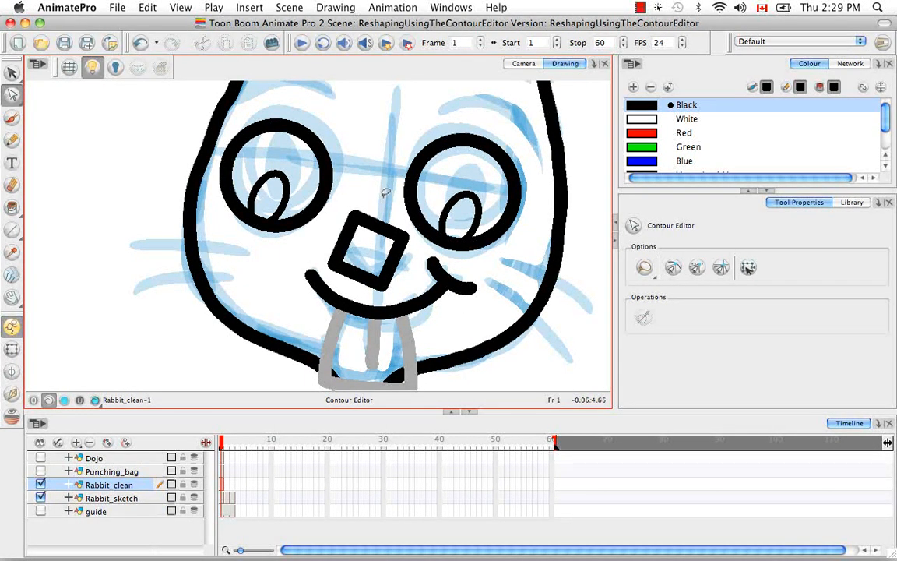
key(s)
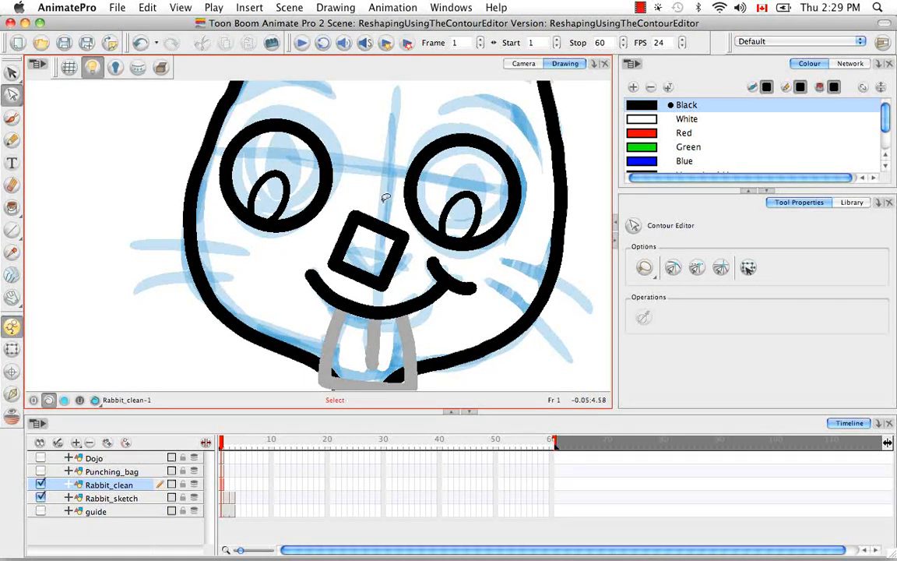
click(366, 271)
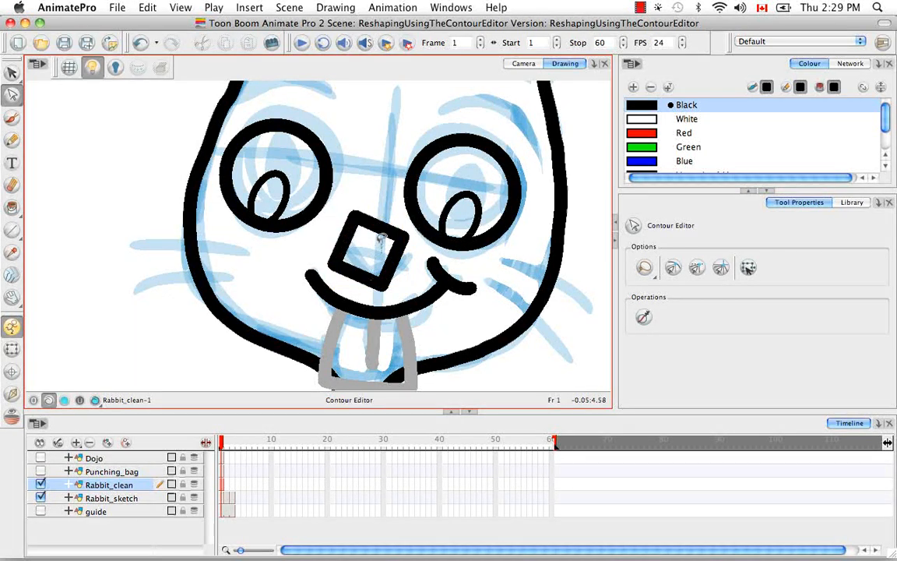
key(s)
drag(382, 206, 376, 235)
key(alt+s)
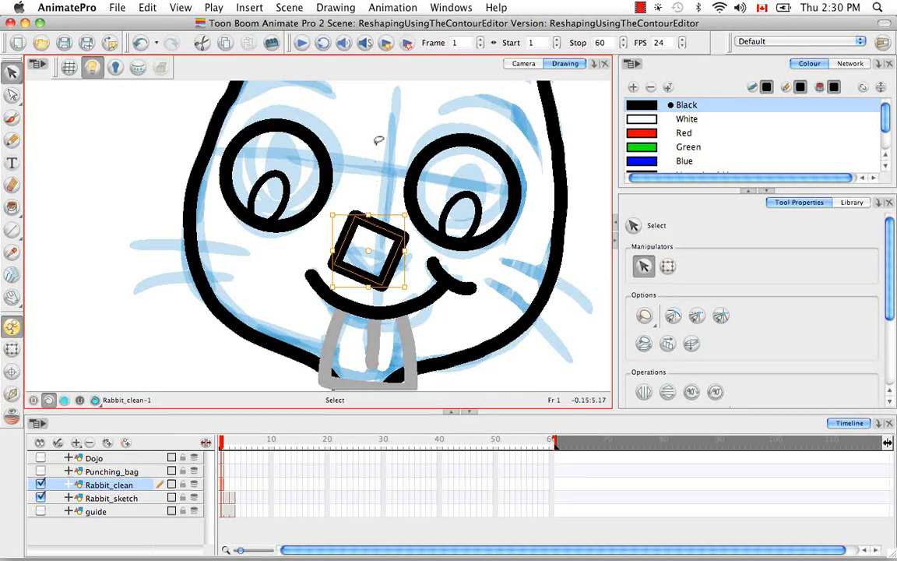
click(343, 11)
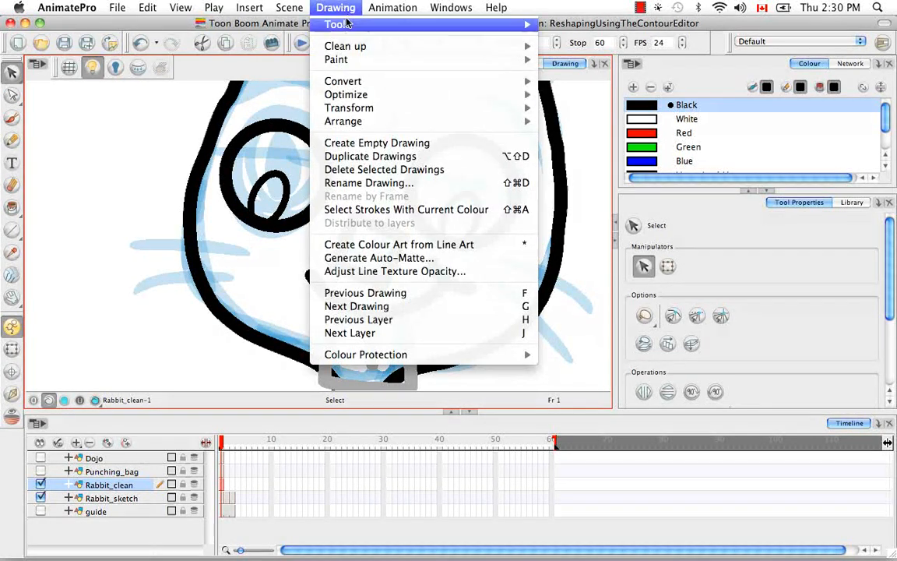
mouse_move(364, 82)
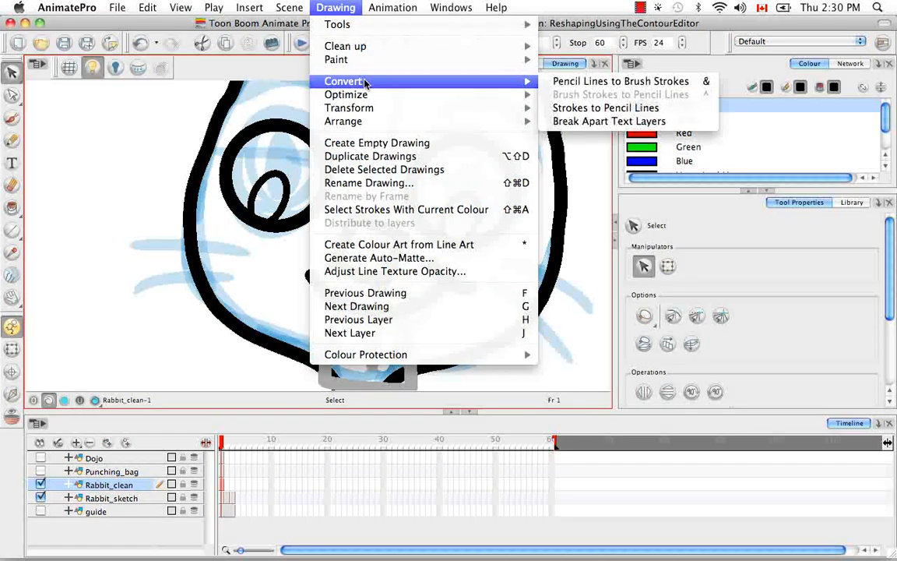
click(615, 82)
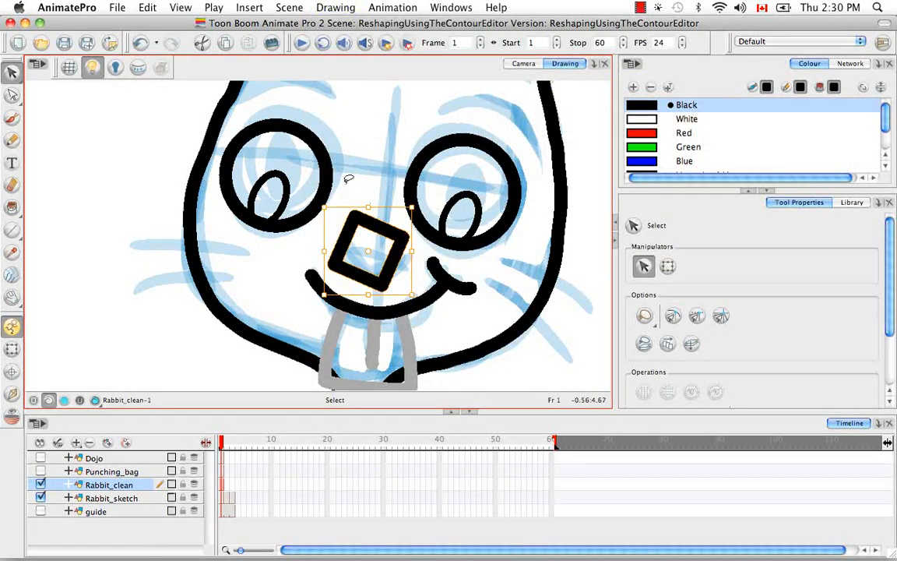
Rotate the rabbit's square nose until it stands on one corner like a diamond above the mouth.
drag(416, 204, 392, 191)
click(405, 195)
click(367, 234)
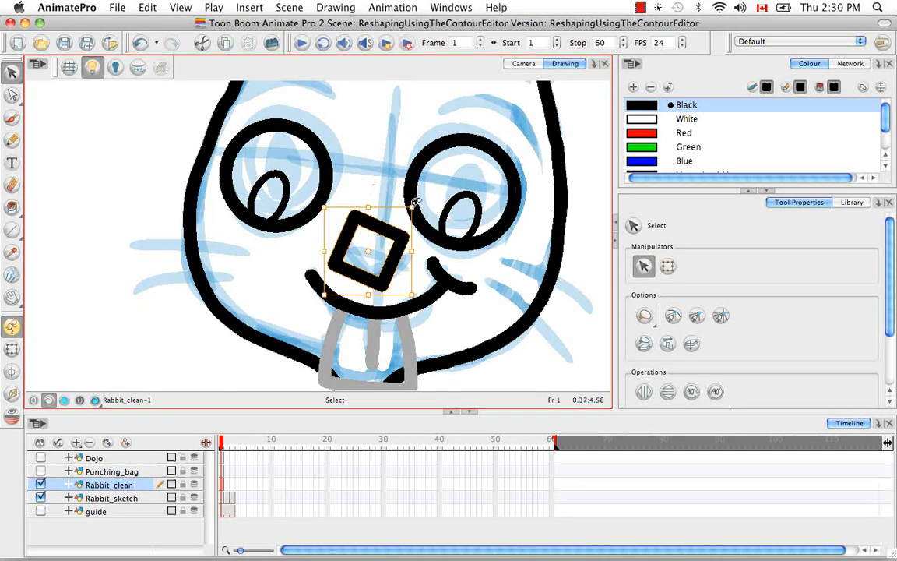
drag(416, 206, 396, 267)
mouse_move(529, 288)
mouse_down()
mouse_move(532, 268)
mouse_move(480, 268)
mouse_move(455, 284)
mouse_move(442, 255)
mouse_move(403, 216)
mouse_up()
key(2)
key(2)
key(2)
key(2)
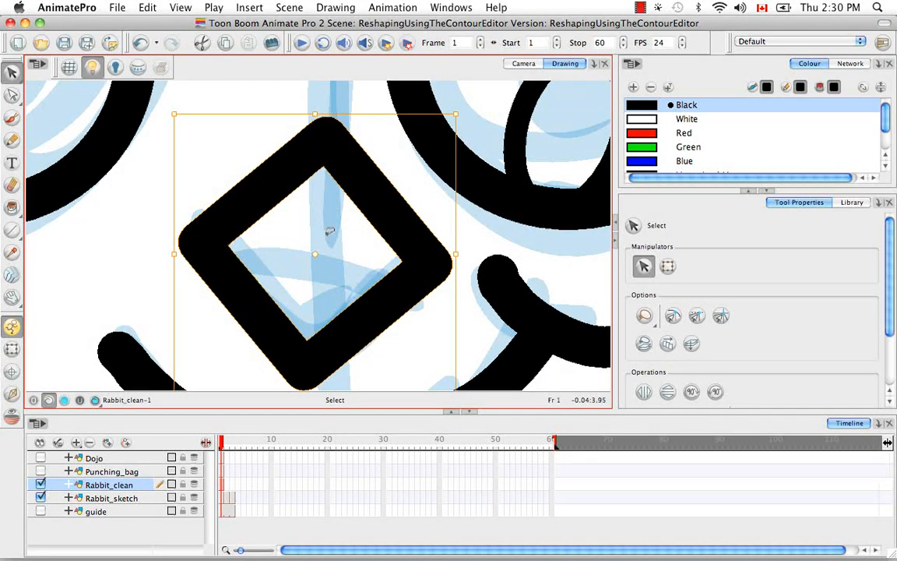
With the Contour Editor, open the diamond's top corner by pulling its outer contour down past the inner corner.
key(alt+a)
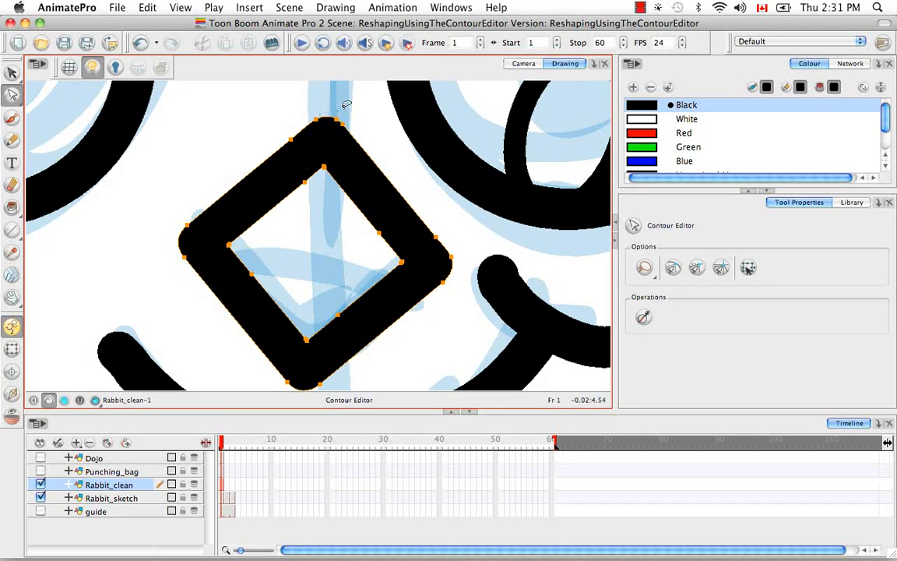
drag(323, 122, 327, 230)
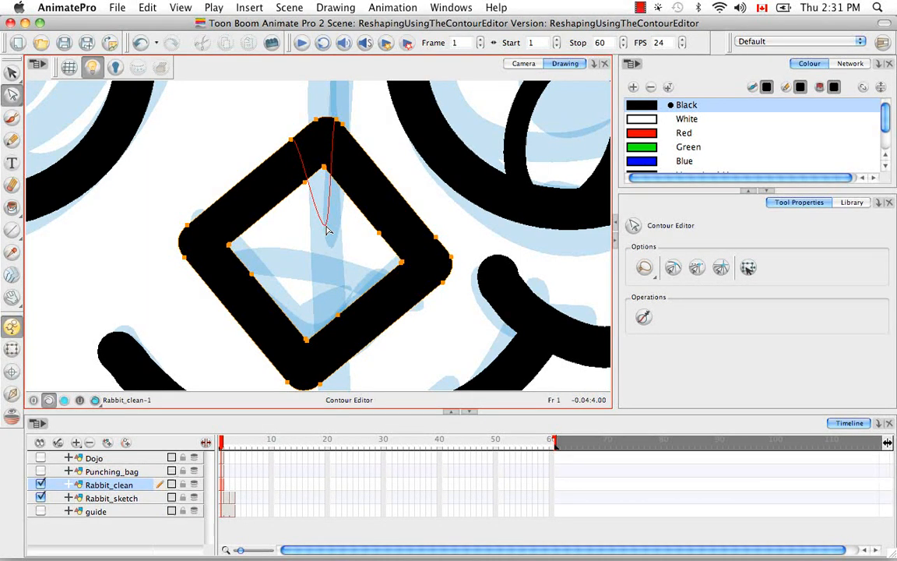
drag(327, 230, 334, 232)
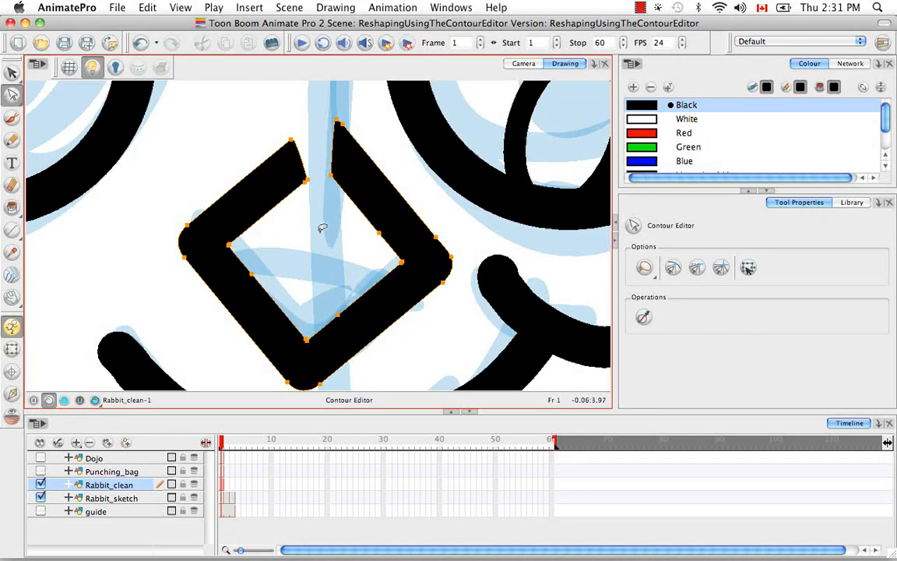
Delete the contour points around the diamond's open top corner to reduce the nose to a V shape.
mouse_move(313, 190)
mouse_down()
mouse_move(308, 200)
mouse_move(315, 183)
mouse_up()
key(BackSpace)
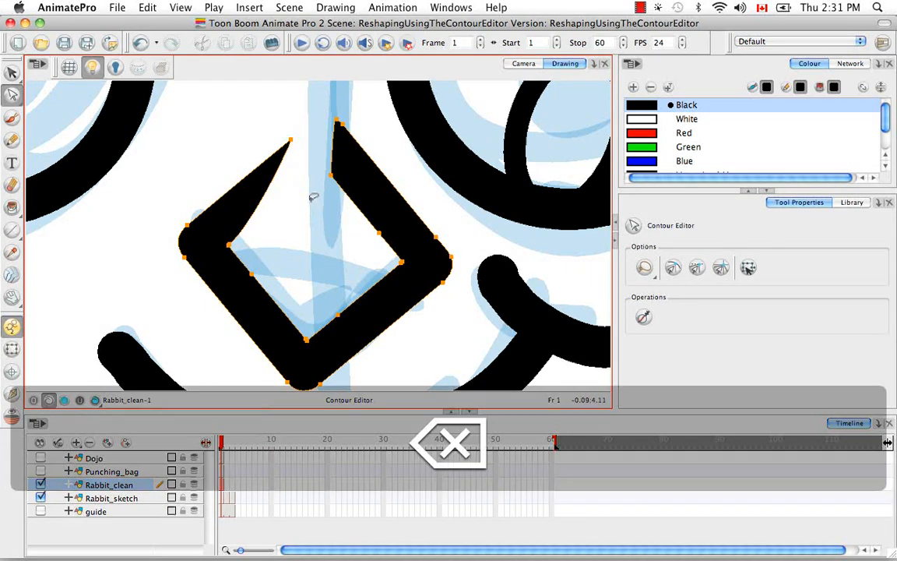
click(304, 140)
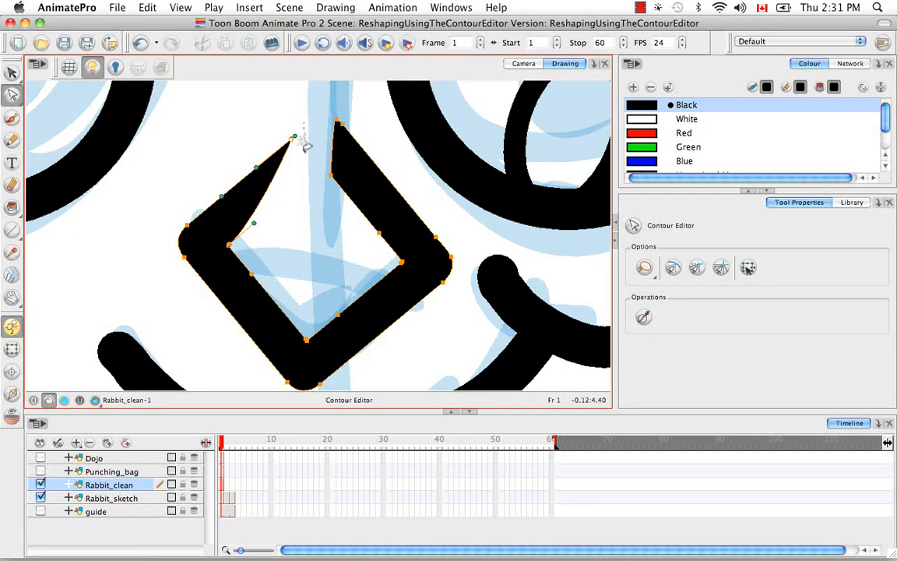
key(BackSpace)
mouse_move(321, 200)
mouse_down()
mouse_move(335, 123)
mouse_move(352, 180)
mouse_move(337, 195)
mouse_move(394, 211)
mouse_move(386, 201)
mouse_up()
key(BackSpace)
key(BackSpace)
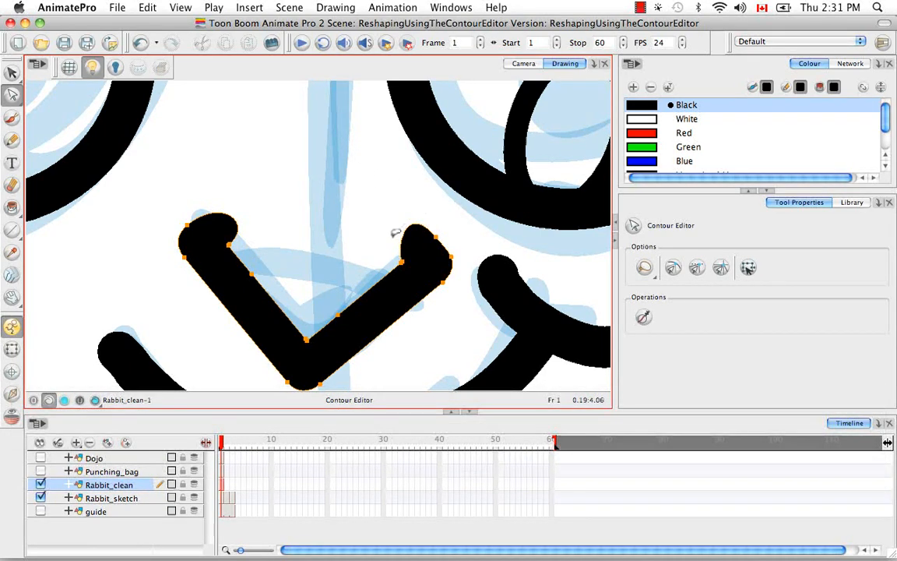
Delete the surplus contour points at the tips of both V arms to slim their ends, and deselect the outline.
mouse_move(440, 236)
mouse_down()
mouse_move(445, 217)
mouse_move(428, 221)
mouse_up()
key(BackSpace)
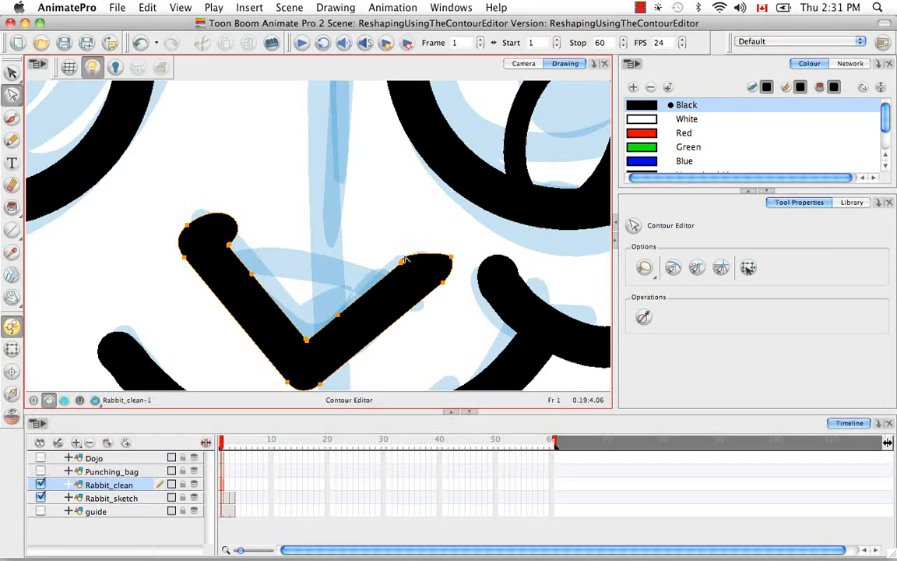
click(405, 263)
key(BackSpace)
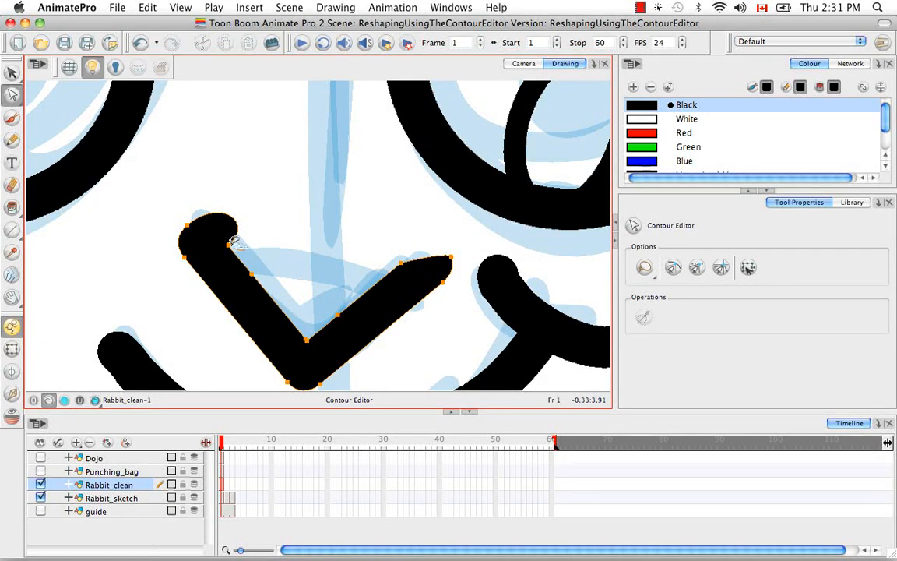
click(231, 244)
key(BackSpace)
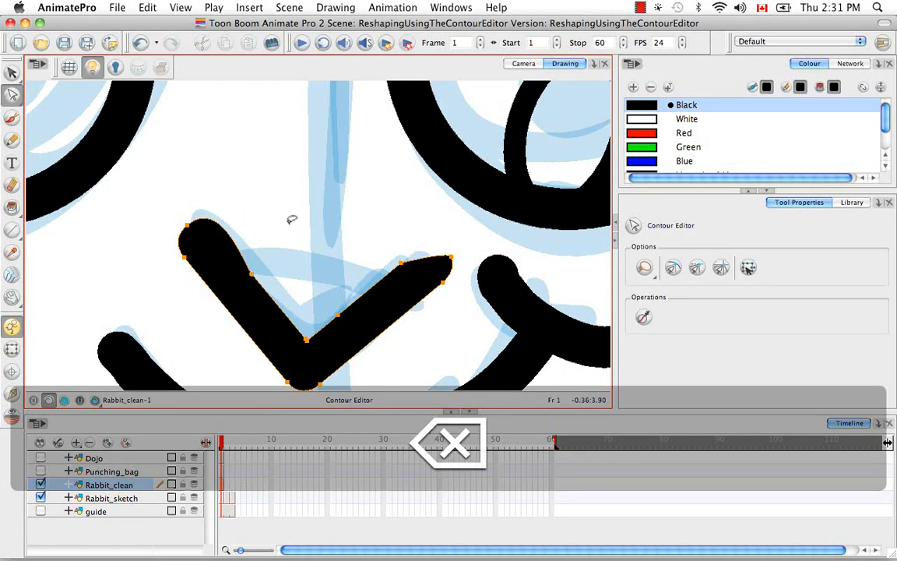
click(291, 221)
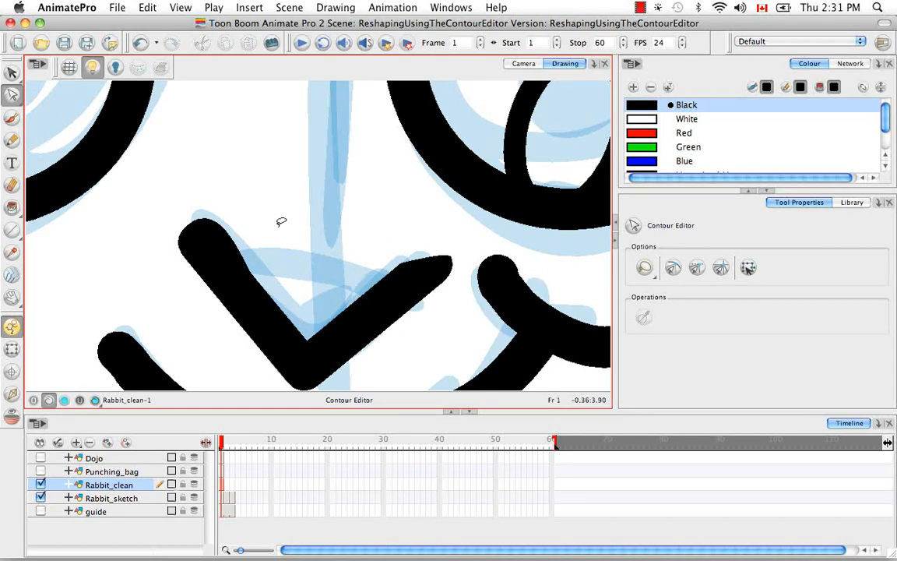
Taper the V nose's left arm to a sharp point by deleting its extra contour points and adjusting the tip's Bezier handle.
key(space)
drag(311, 267, 340, 226)
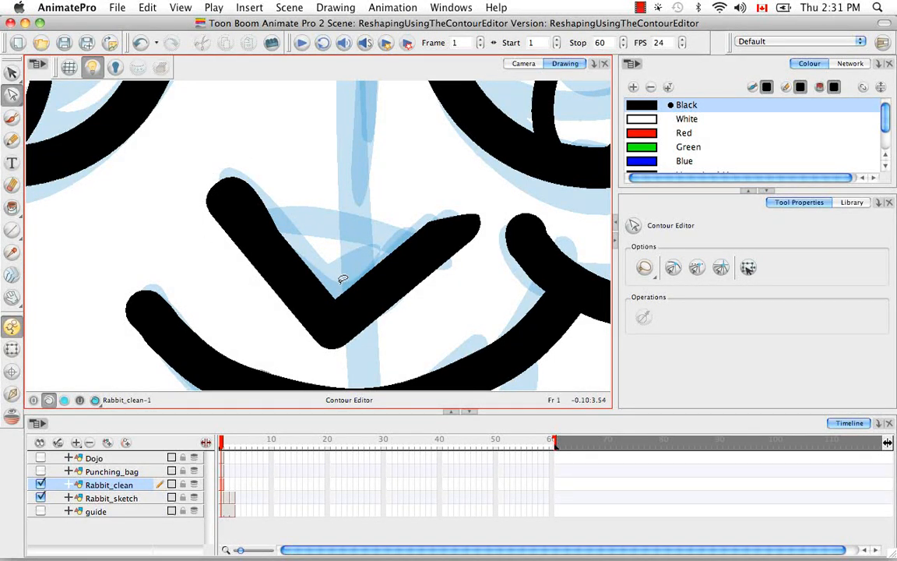
mouse_move(265, 160)
mouse_down()
mouse_move(249, 180)
mouse_move(259, 158)
mouse_move(204, 160)
mouse_move(187, 173)
mouse_move(223, 177)
mouse_up()
click(216, 185)
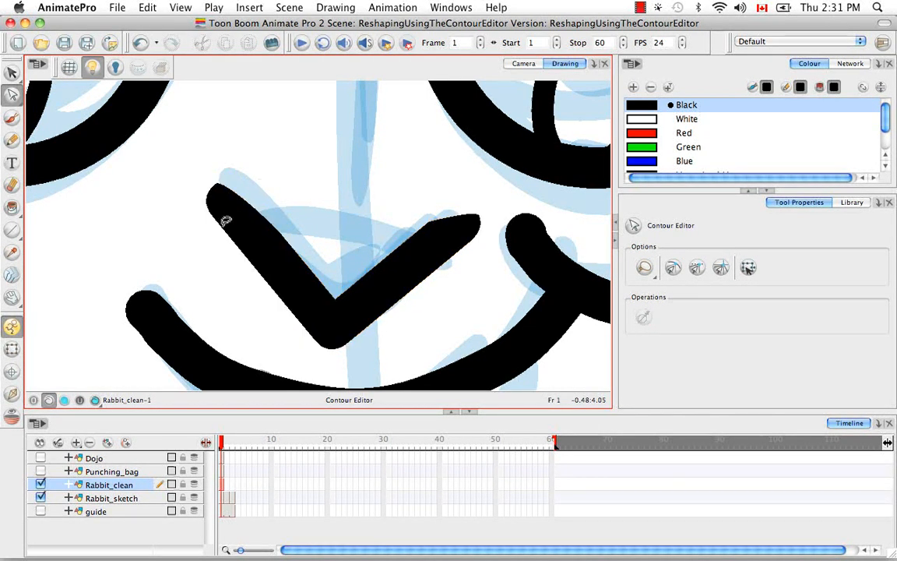
click(225, 228)
key(BackSpace)
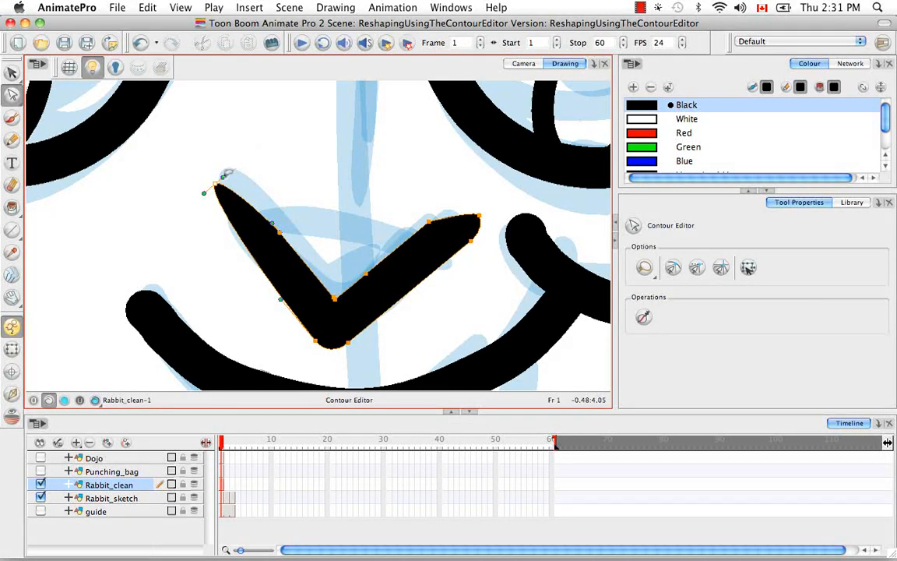
mouse_move(223, 178)
mouse_down()
mouse_move(233, 196)
mouse_move(217, 204)
mouse_move(223, 208)
mouse_up()
drag(289, 209, 294, 224)
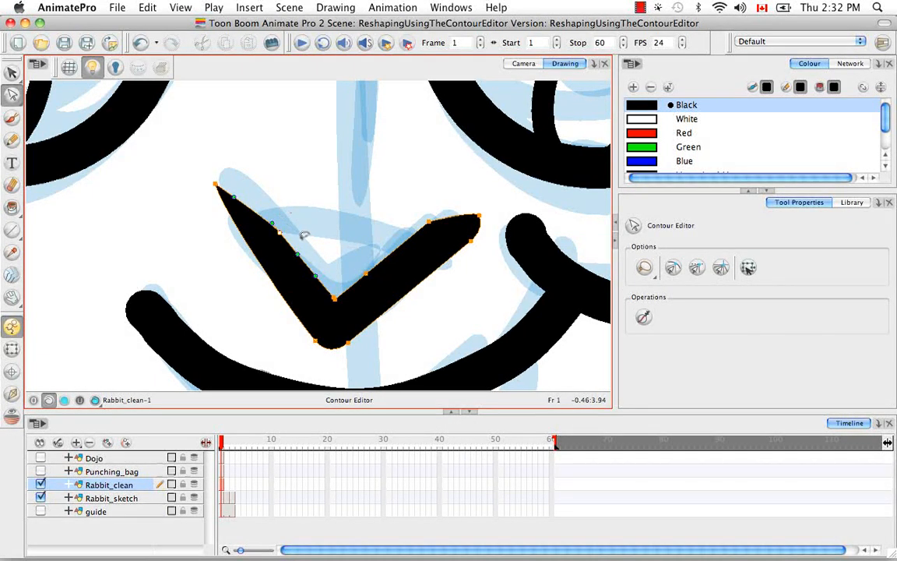
key(BackSpace)
Taper the V nose's right arm to a sharp point by deleting the extra contour points along its edges and tip.
key(space)
drag(437, 214, 390, 217)
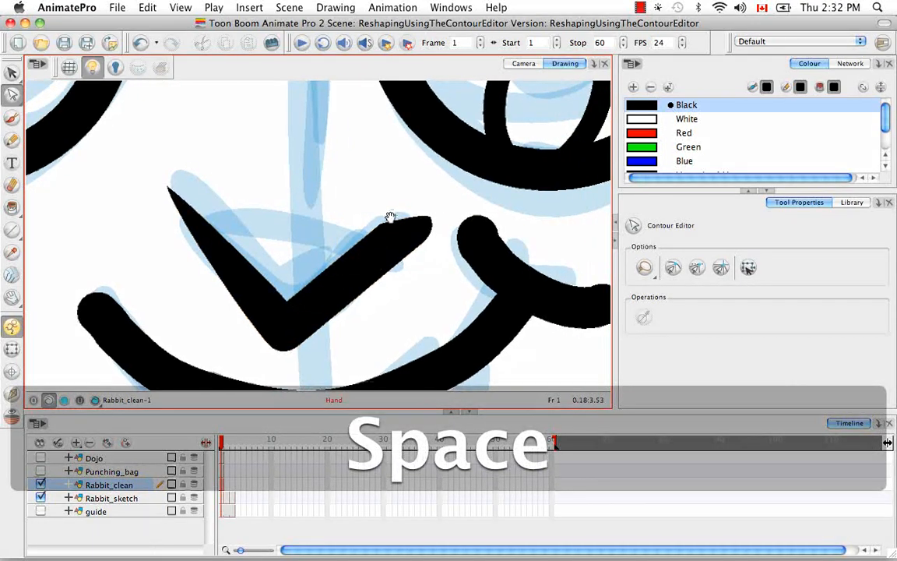
click(390, 219)
key(BackSpace)
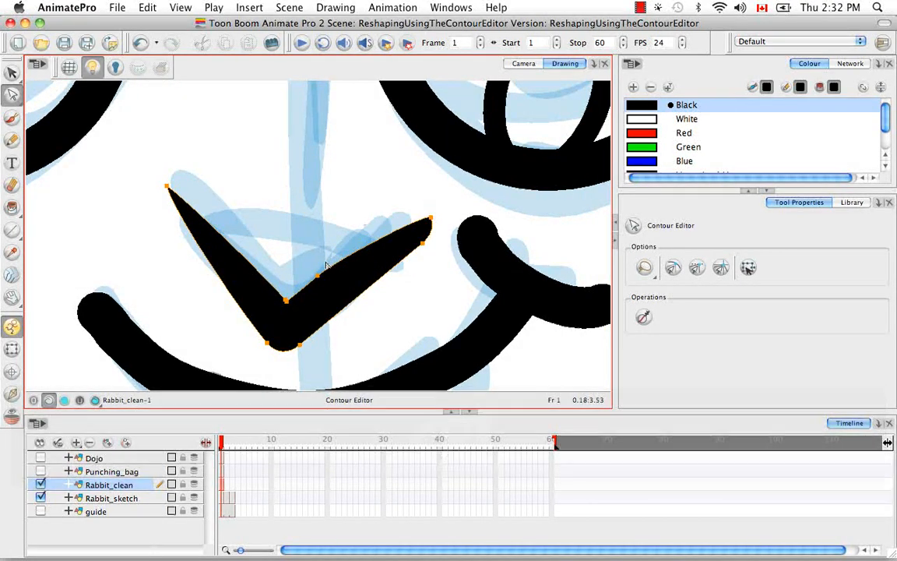
drag(327, 265, 333, 251)
key(BackSpace)
drag(430, 257, 435, 230)
key(BackSpace)
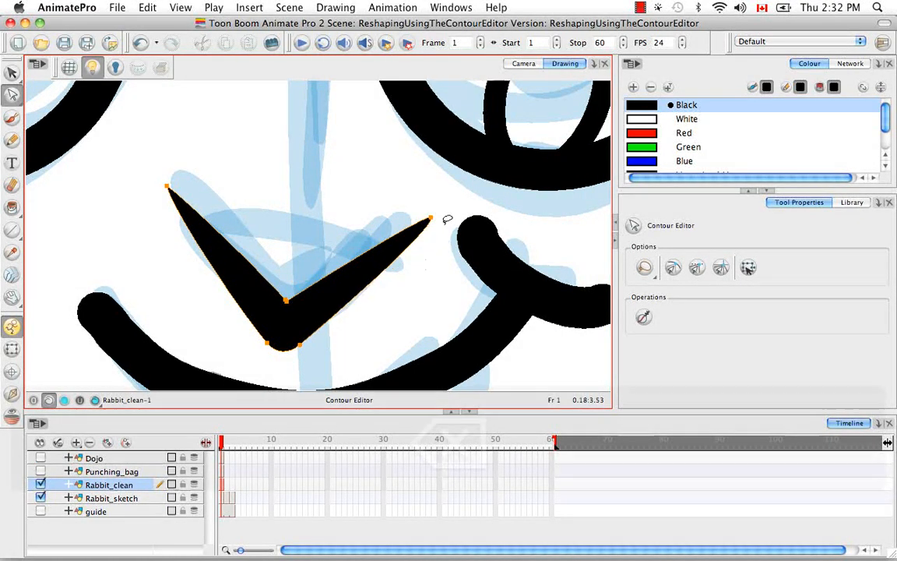
key(BackSpace)
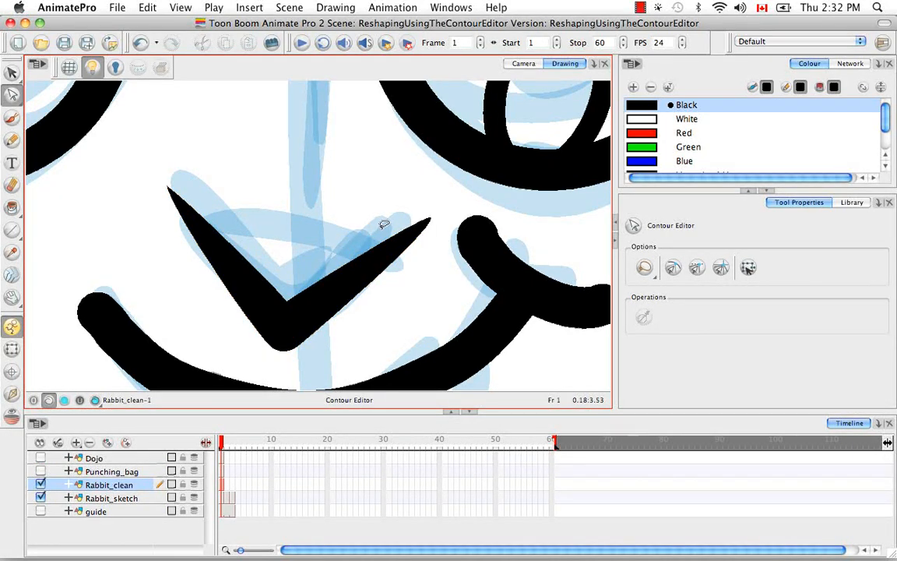
Rotate the V nose slightly counter-clockwise to level its two tips, and move it up a little above the mouth.
key(v)
click(380, 241)
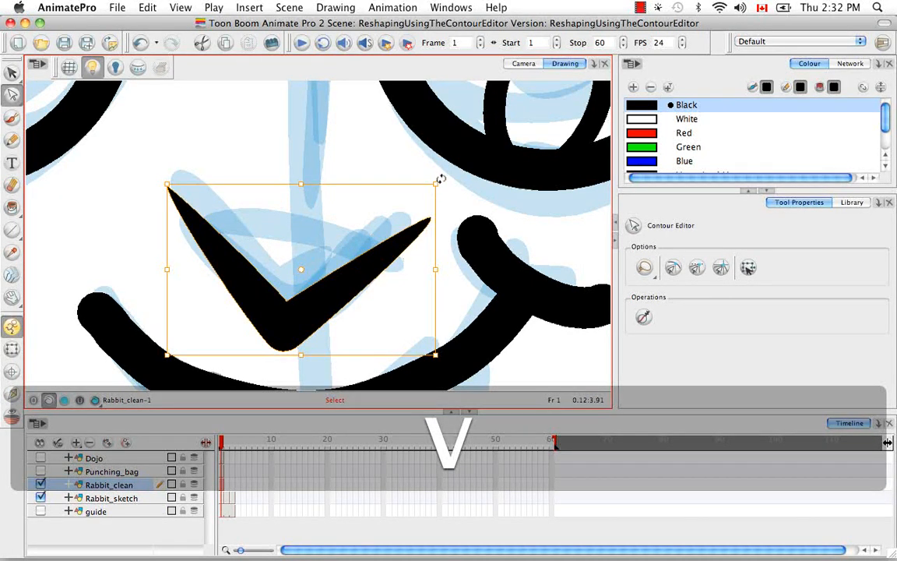
drag(441, 179, 432, 165)
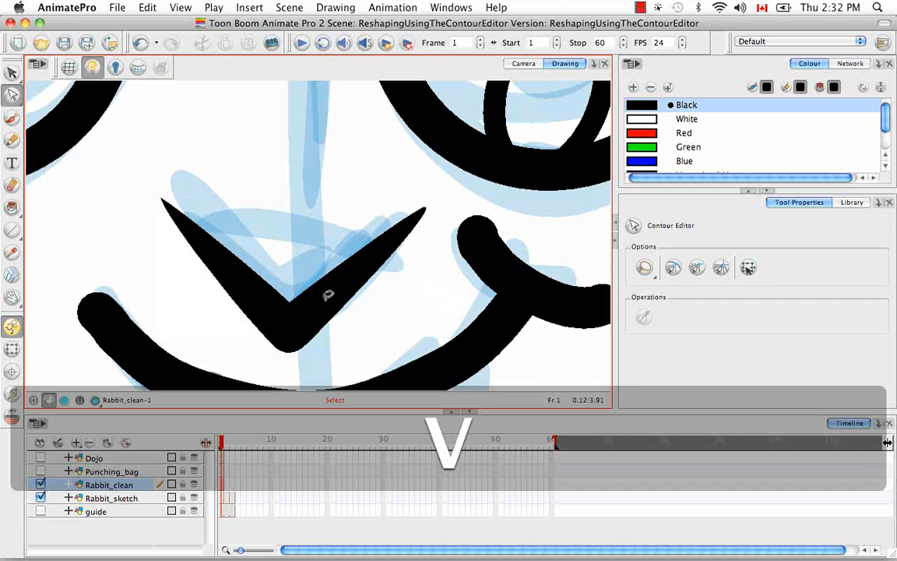
click(327, 299)
drag(329, 301, 336, 282)
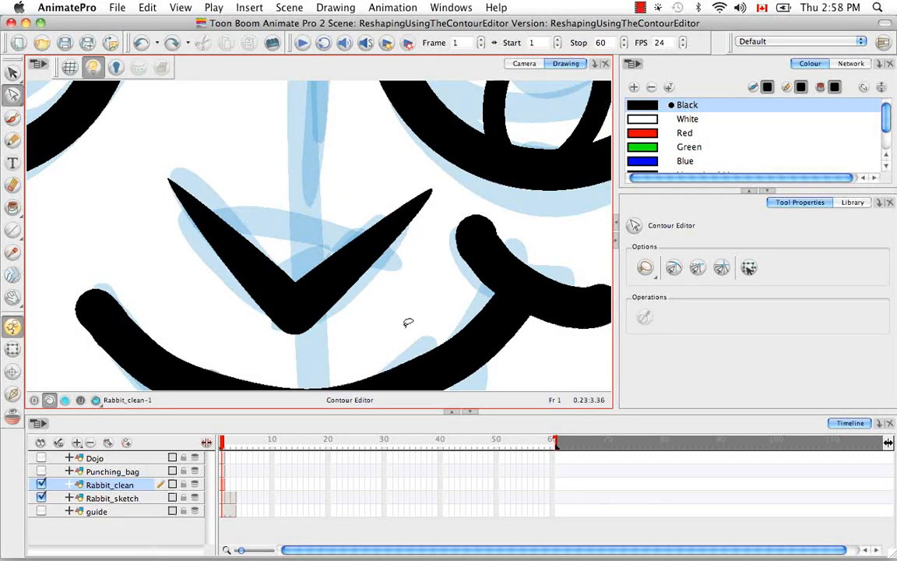
Try rotating the V nose's three bottom contour points together with the Contour Editor's bounding box, and undo the change.
click(748, 269)
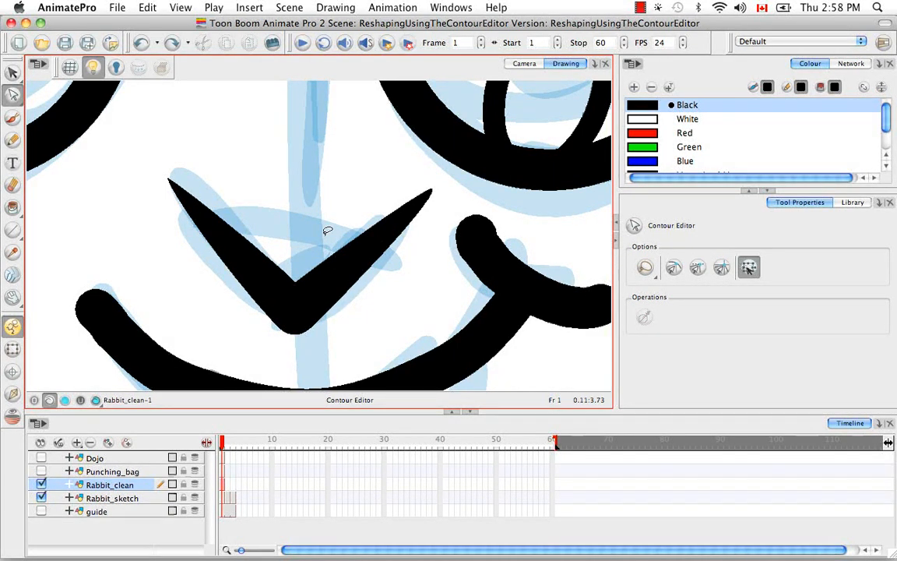
mouse_move(254, 210)
mouse_down()
mouse_move(381, 207)
mouse_move(376, 335)
mouse_move(246, 342)
mouse_move(225, 257)
mouse_move(232, 208)
mouse_move(250, 209)
mouse_up()
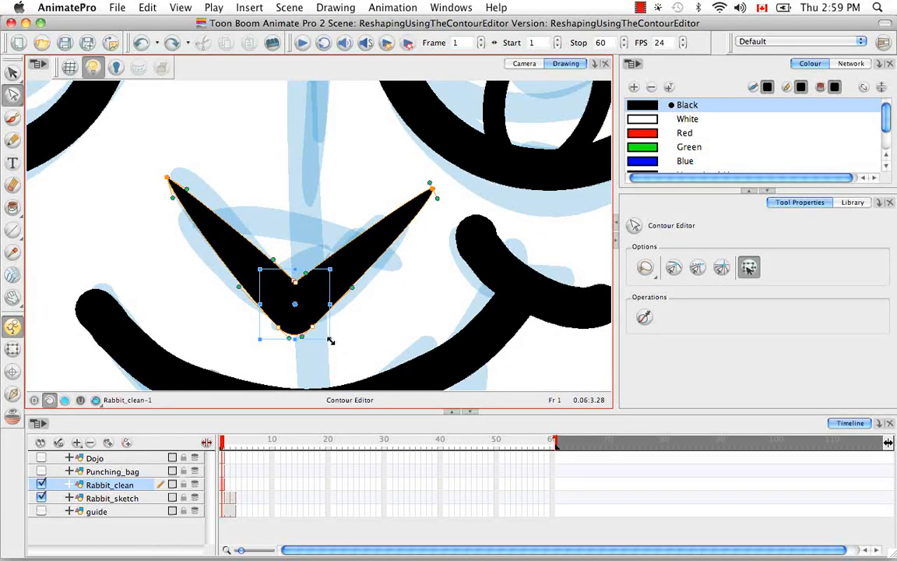
drag(331, 341, 306, 344)
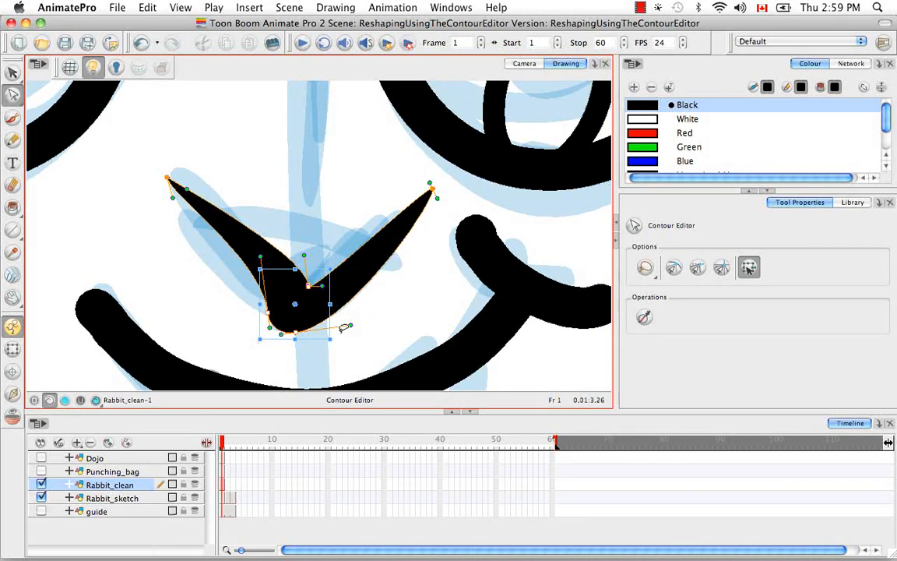
click(385, 301)
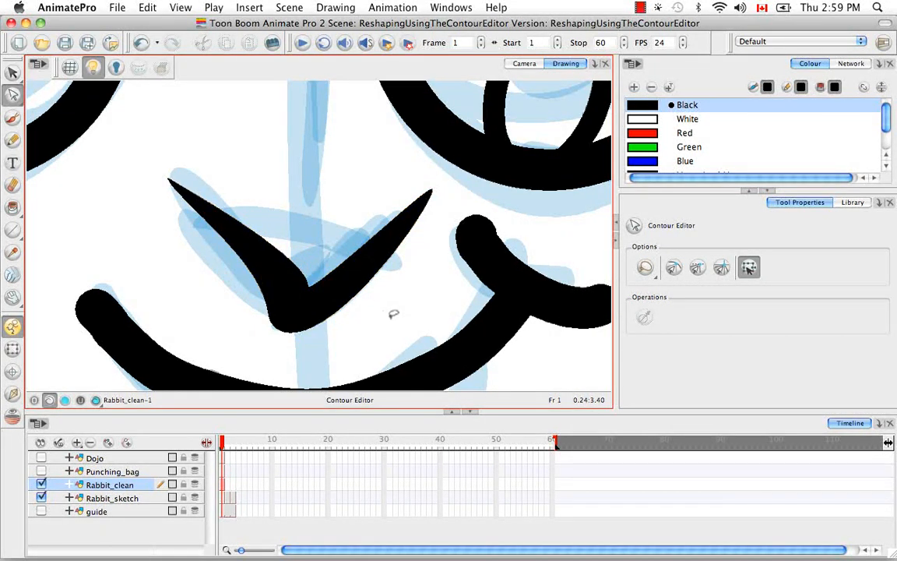
key(ctrl+z)
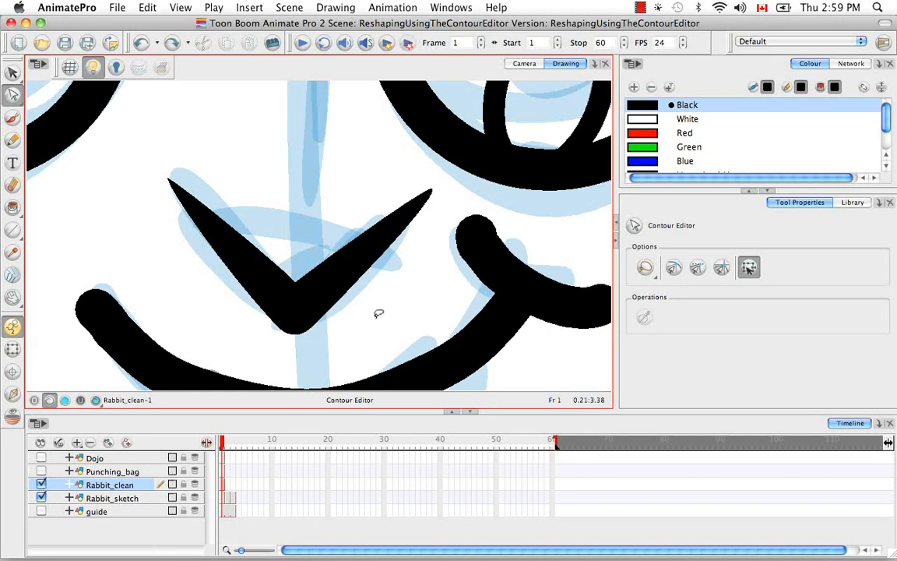
Reset the view to the whole rabbit drawing to check the reshaped nose on the character.
key(1)
key(1)
key(1)
key(1)
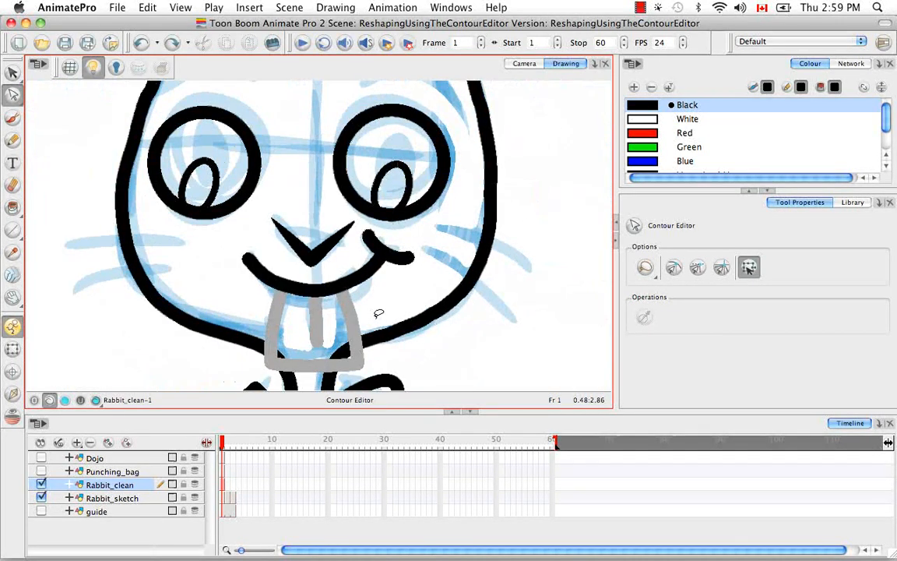
key(shift+m)
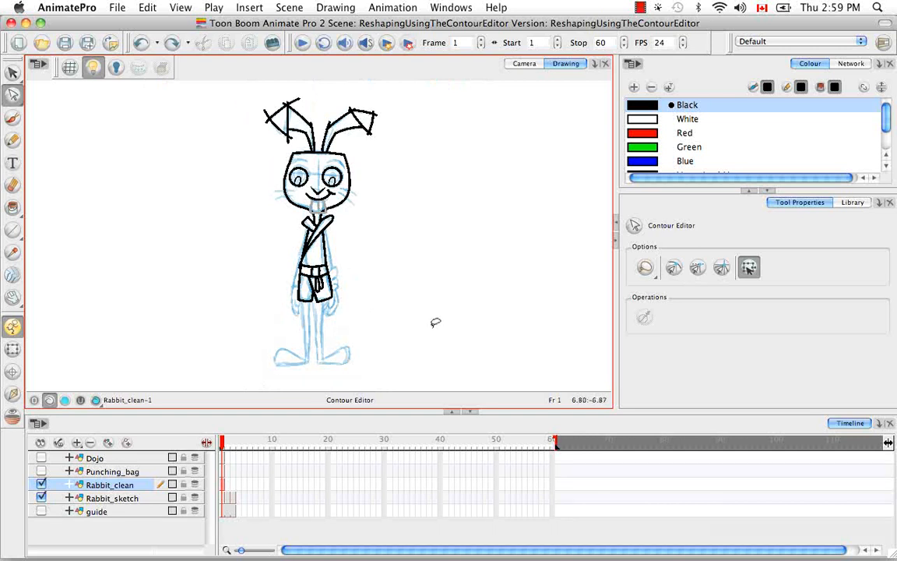